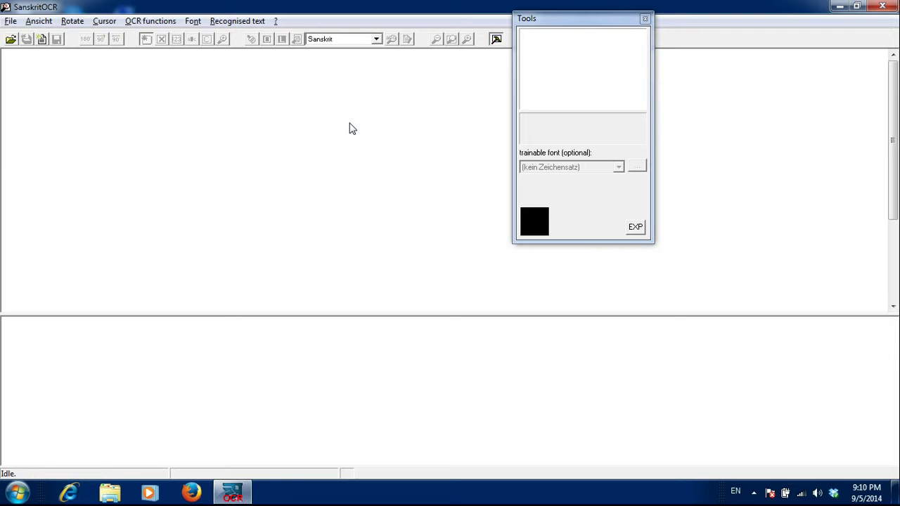
- Open the trial.sat document from the Desktop to show its scanned page trial_Image_0
left_click(12, 22)
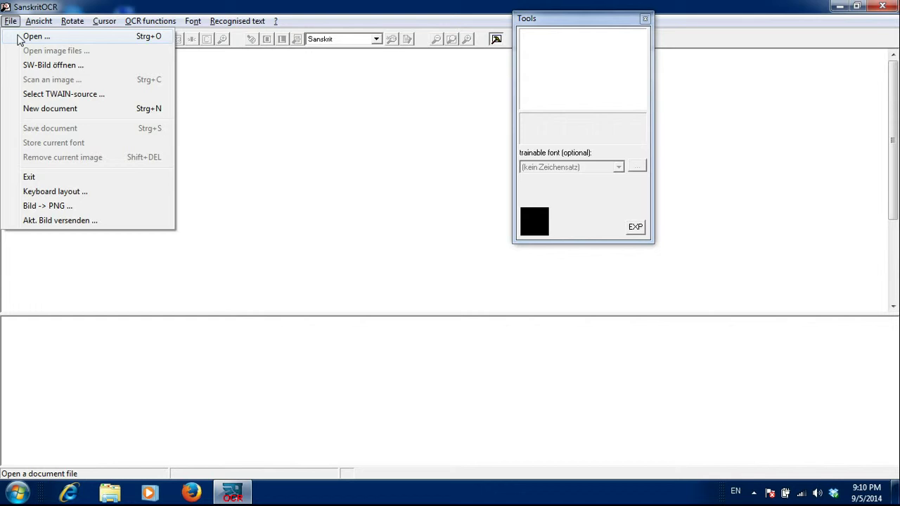
left_click(19, 37)
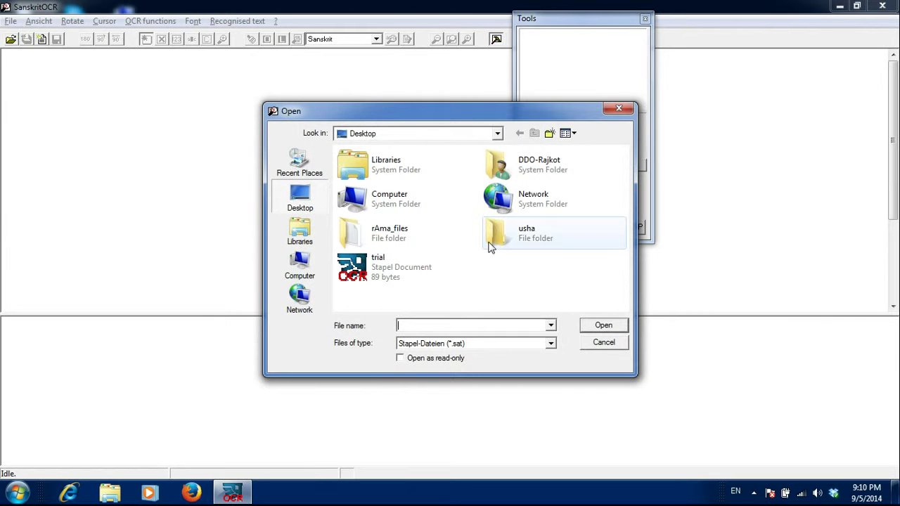
double_click(365, 281)
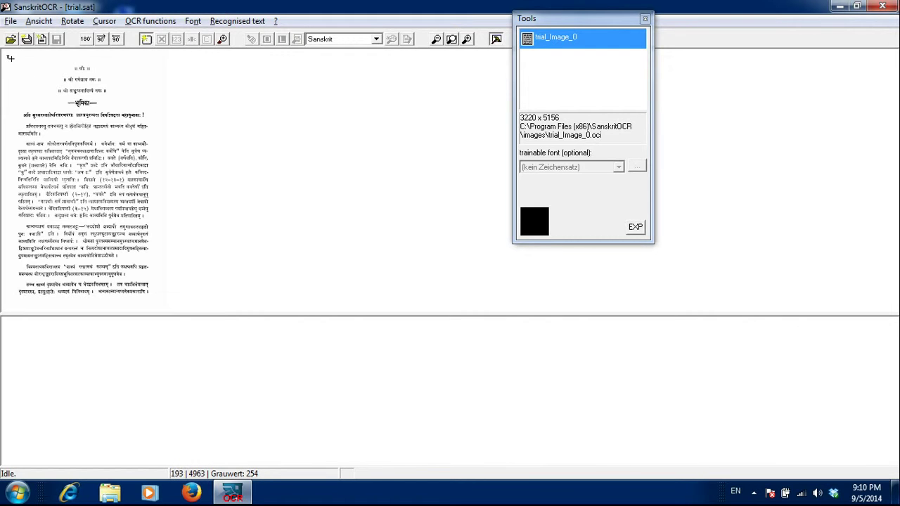
- Mark the whole text area of trial_Image_0 and run Clean image on it
mouse_move(11, 58)
left_mouse_down()
mouse_move(83, 140)
mouse_move(140, 229)
mouse_move(159, 301)
left_mouse_up()
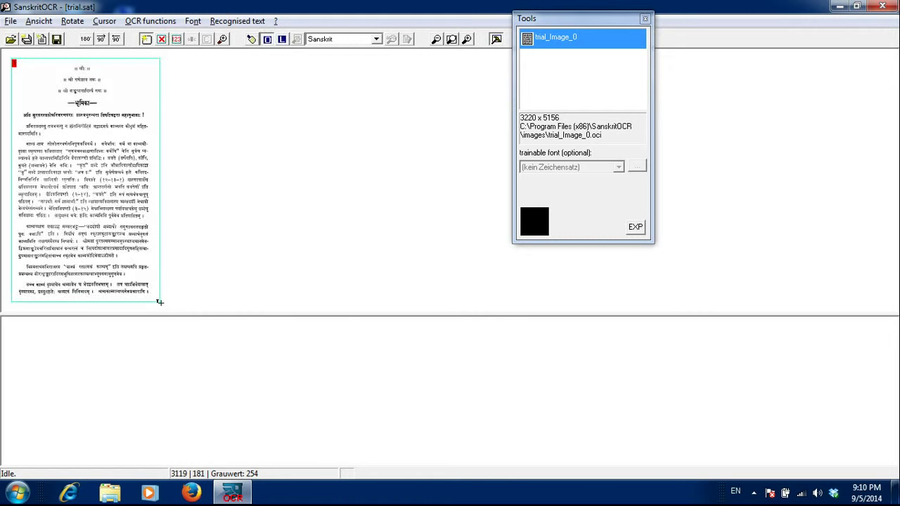
left_click(251, 39)
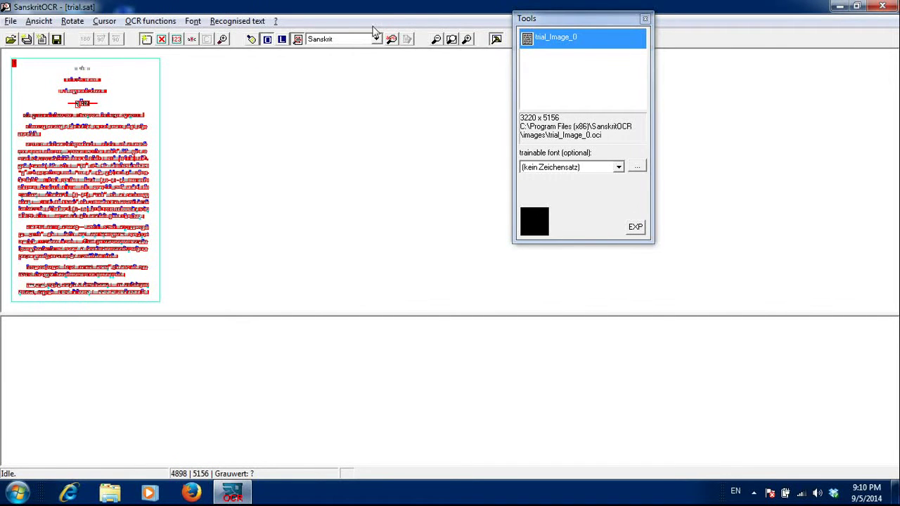
- Create a new Devanagari font named abc and save it
left_click(193, 27)
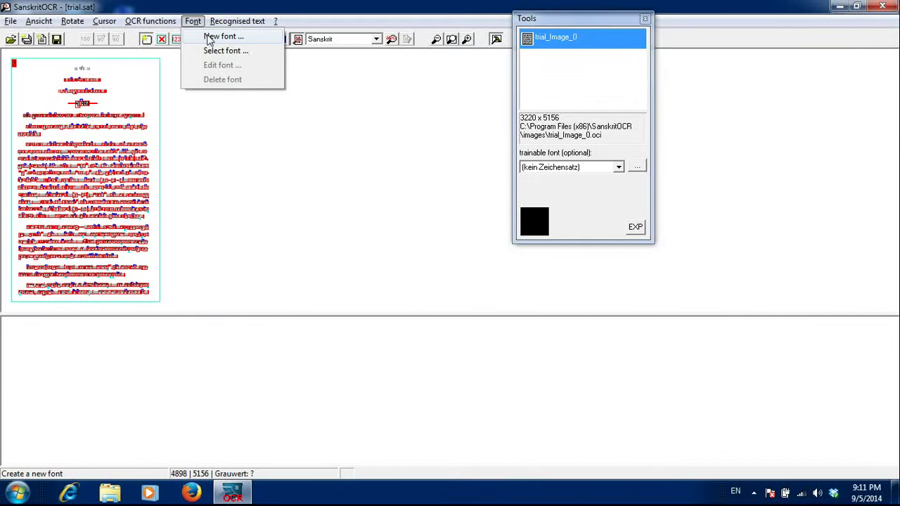
left_click(211, 37)
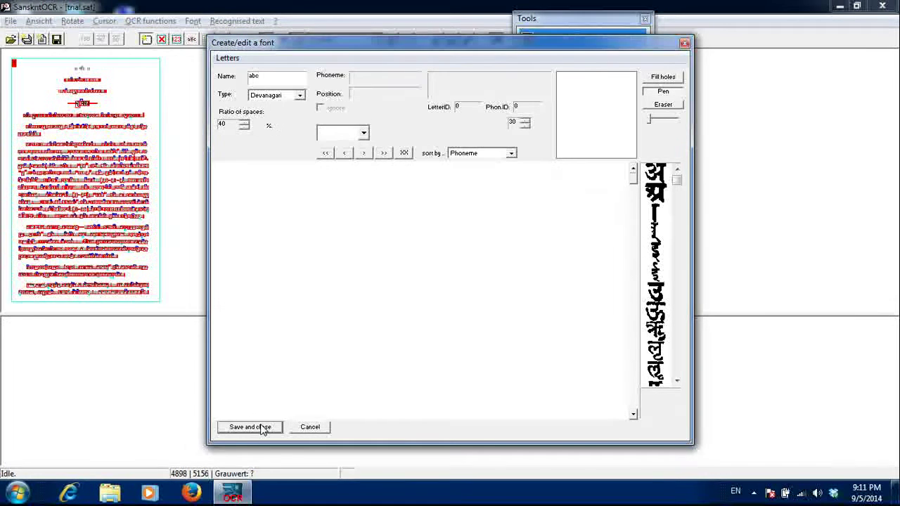
left_click(251, 427)
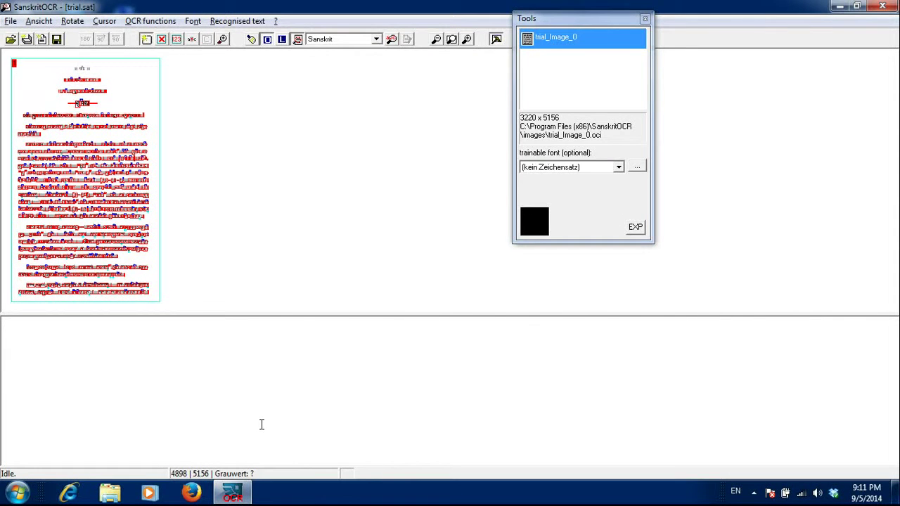
- Enable training of unknown letters with OCR functions > Training on/off
left_click(170, 24)
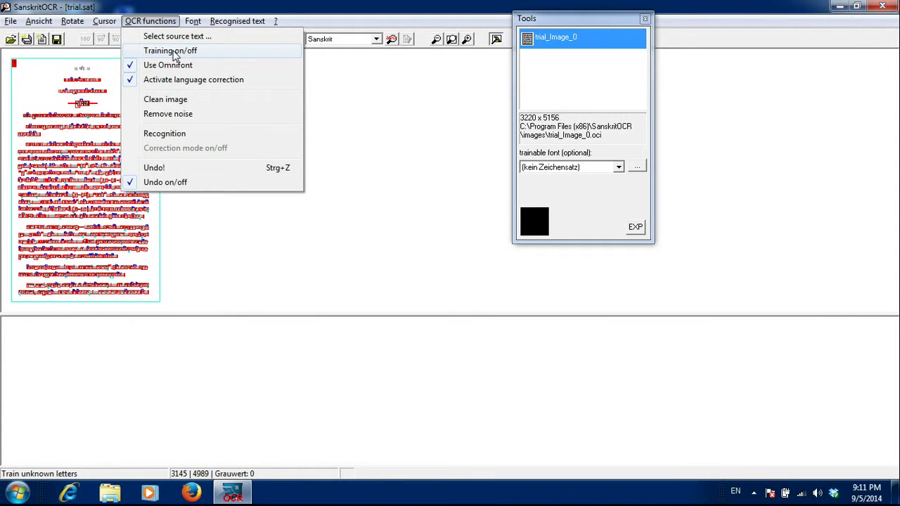
left_click(173, 52)
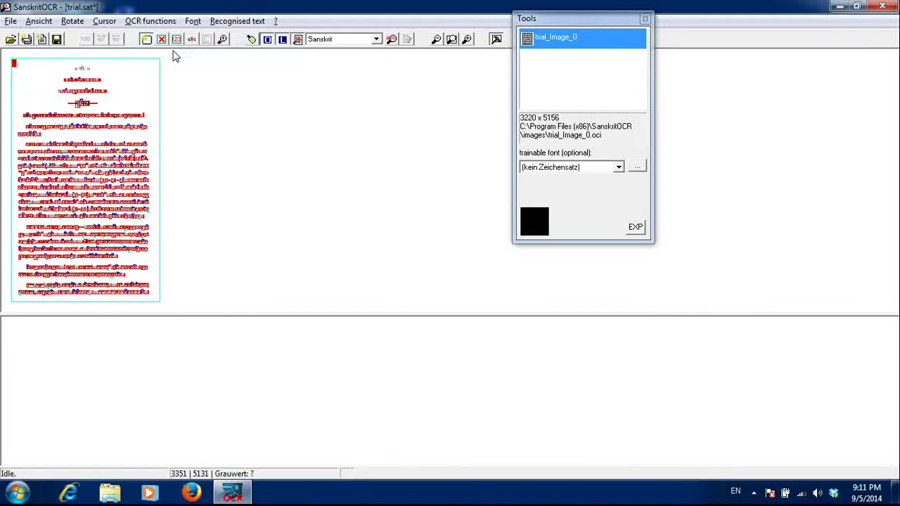
- Start recognition with letter training, advance one glyph, and clear its suggested phoneme tha
left_click(392, 40)
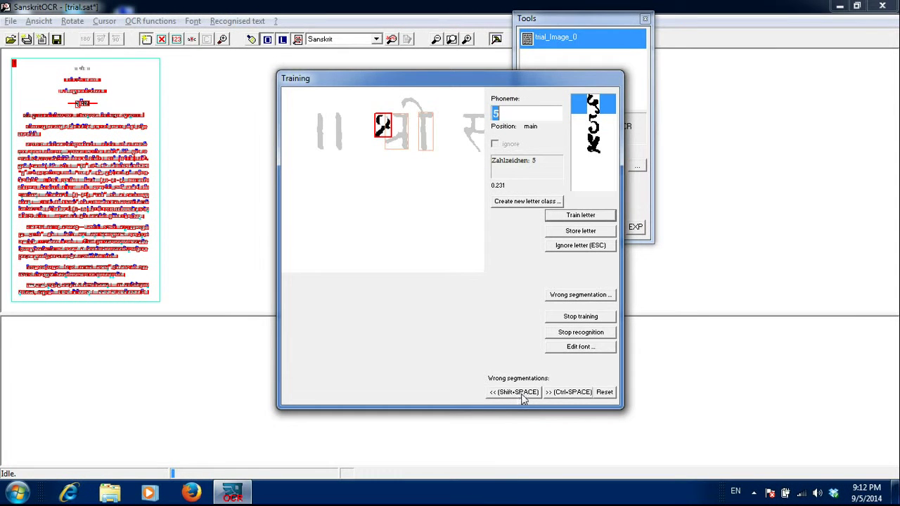
left_click(571, 398)
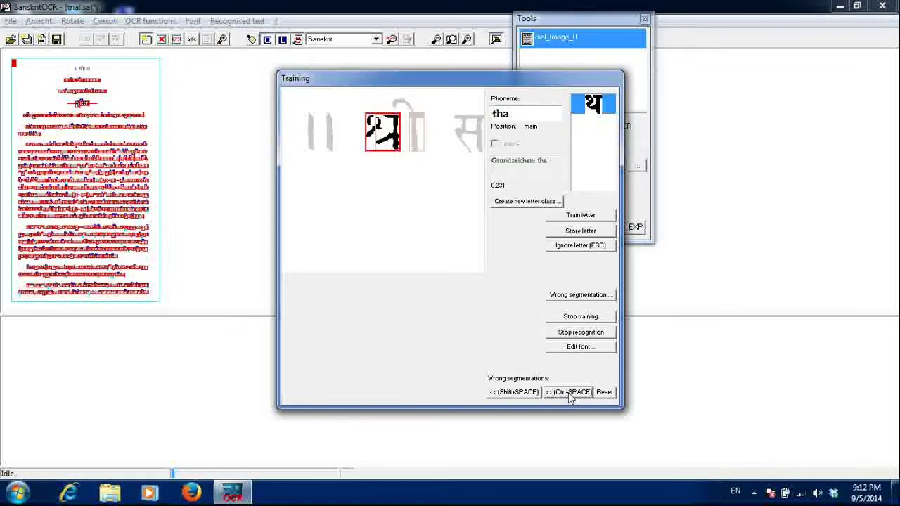
left_click(512, 115)
key("BackSpace")
key("BackSpace")
key("BackSpace")
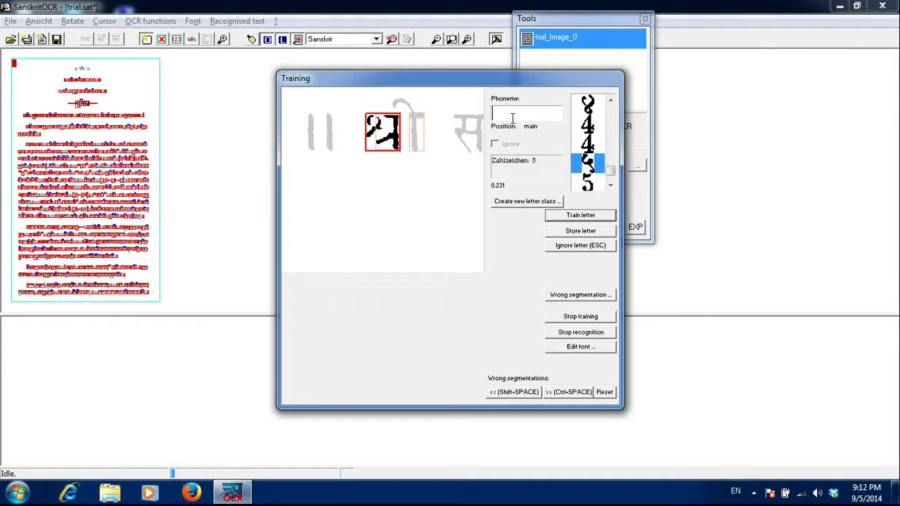
- Pick the श्र ligature from the glyph list and train the glyph as śra
scroll(610, 174, "up", 6)
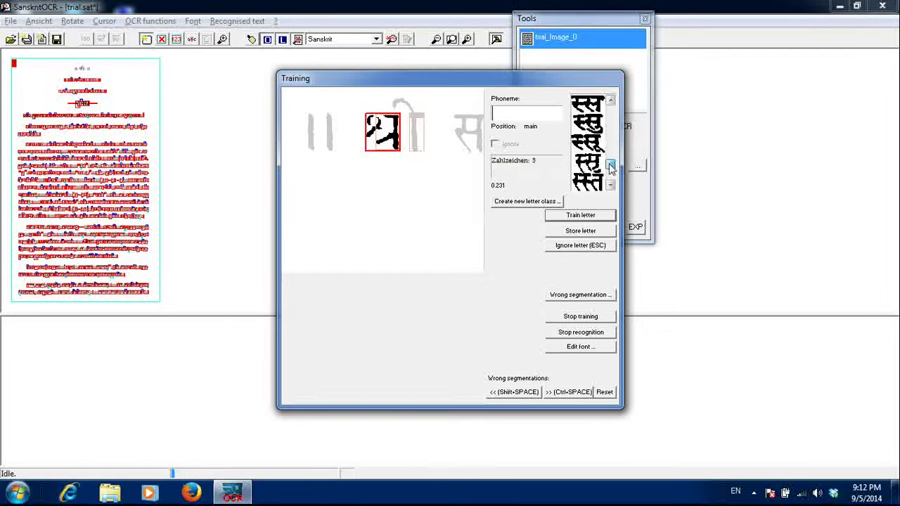
scroll(610, 174, "up", 4)
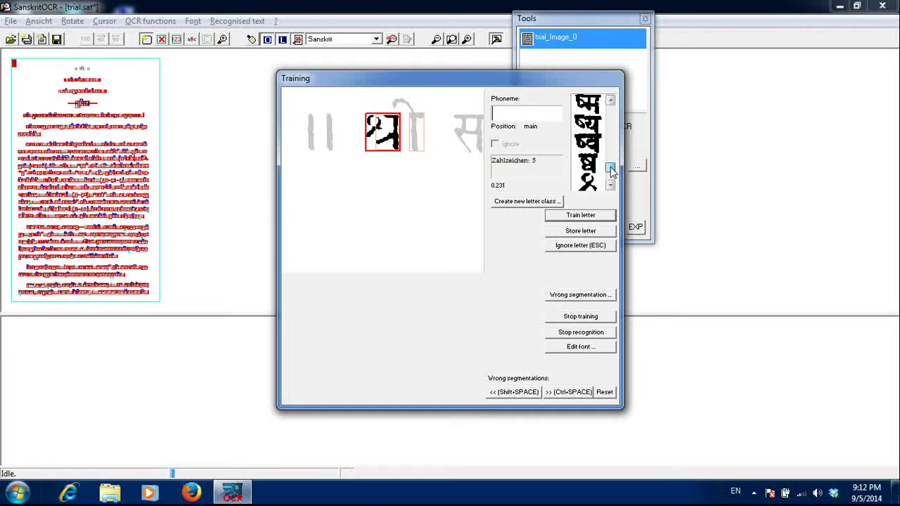
scroll(611, 172, "up", 2)
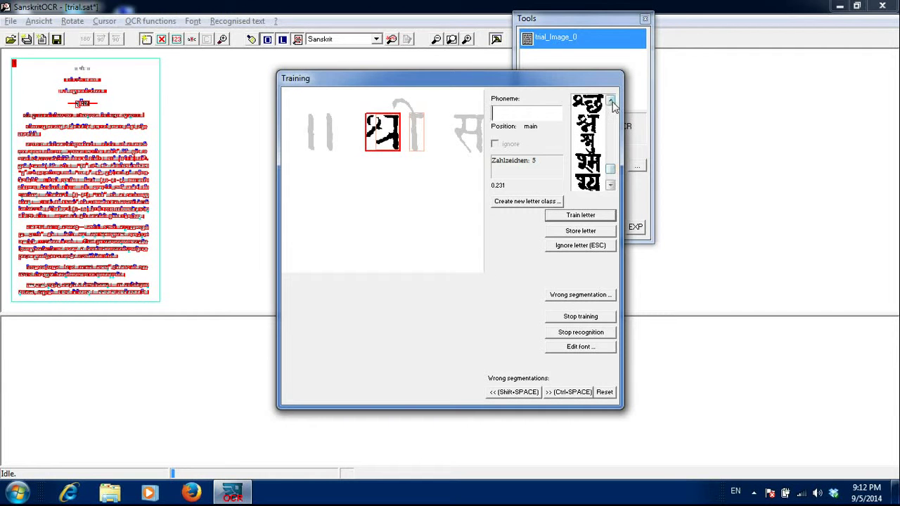
left_click(611, 101)
left_click(612, 100)
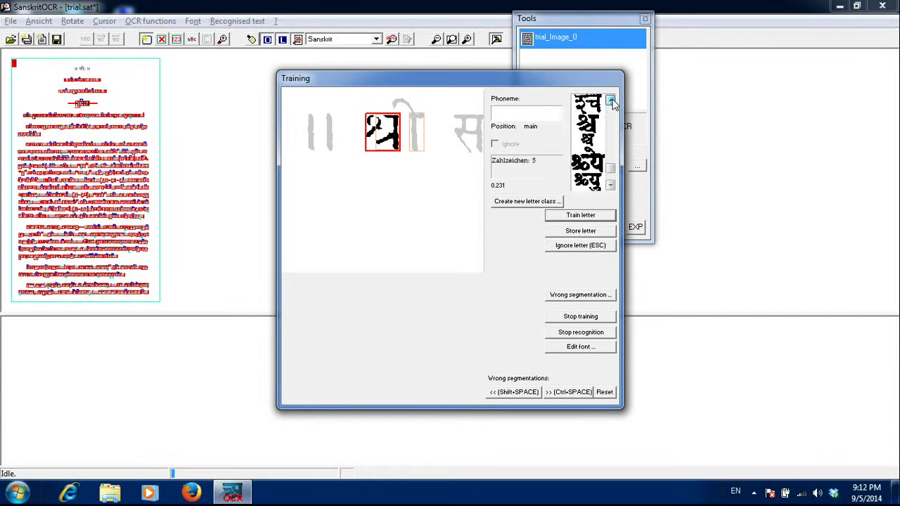
left_click(611, 100)
left_click(611, 185)
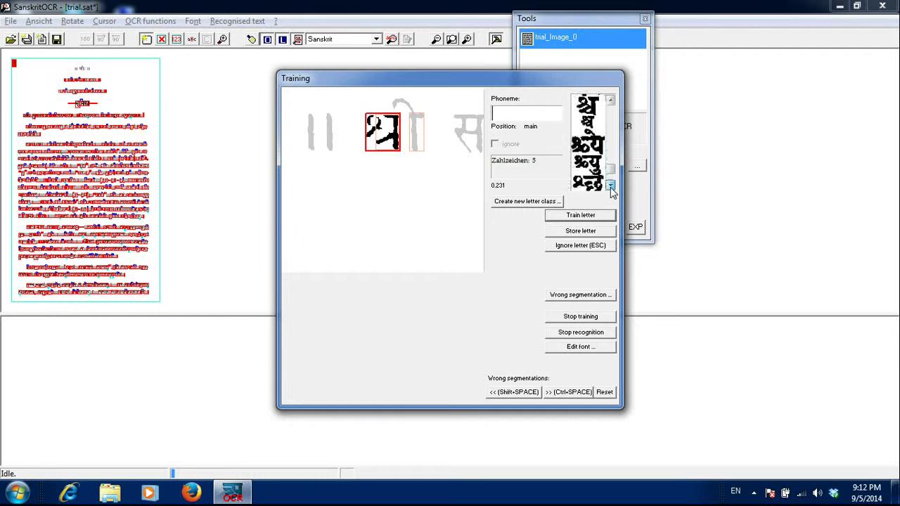
left_click(611, 185)
left_click(612, 186)
left_click(611, 185)
left_click(611, 185)
left_click(611, 185)
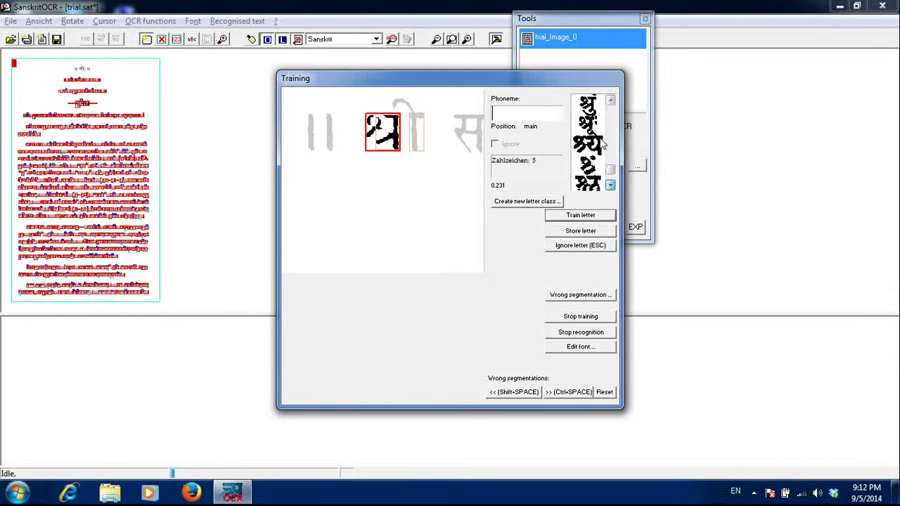
left_click(610, 102)
left_click(587, 104)
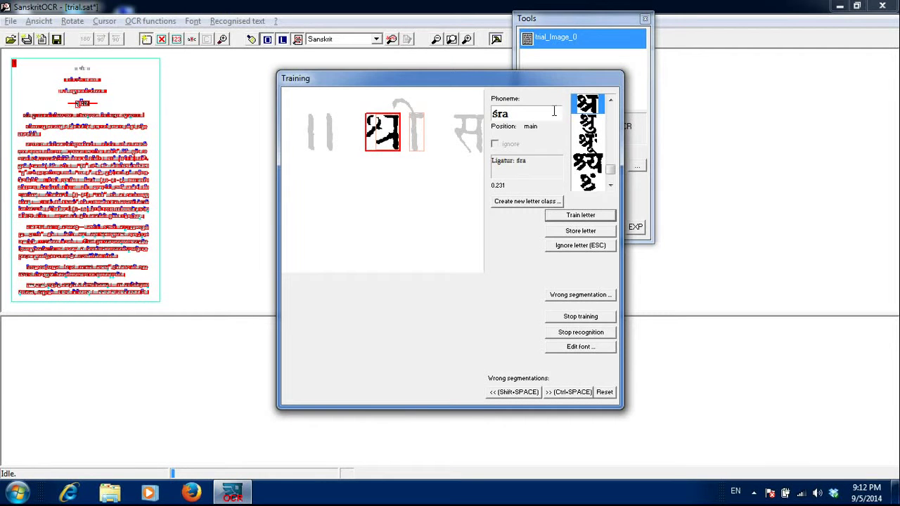
left_click(578, 215)
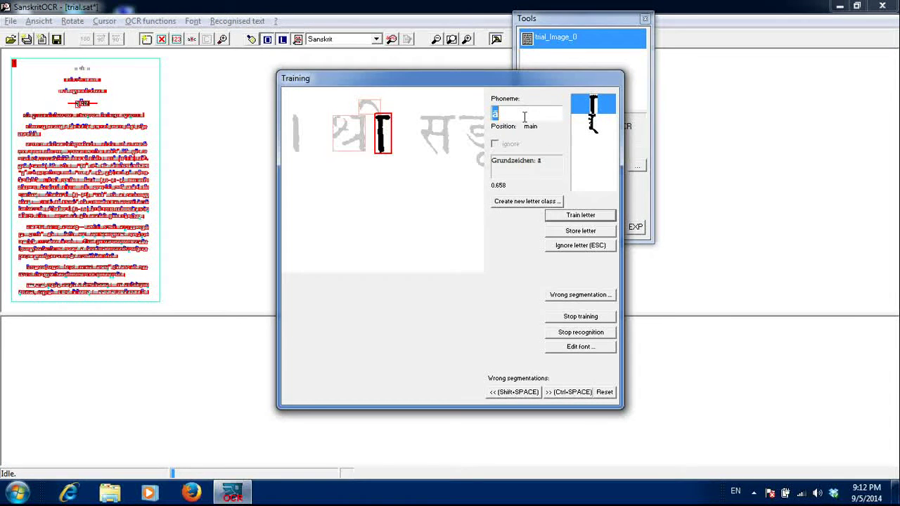
- Train the ā sign and its top mark, then change the next glyph's phoneme from e to p
left_click(589, 217)
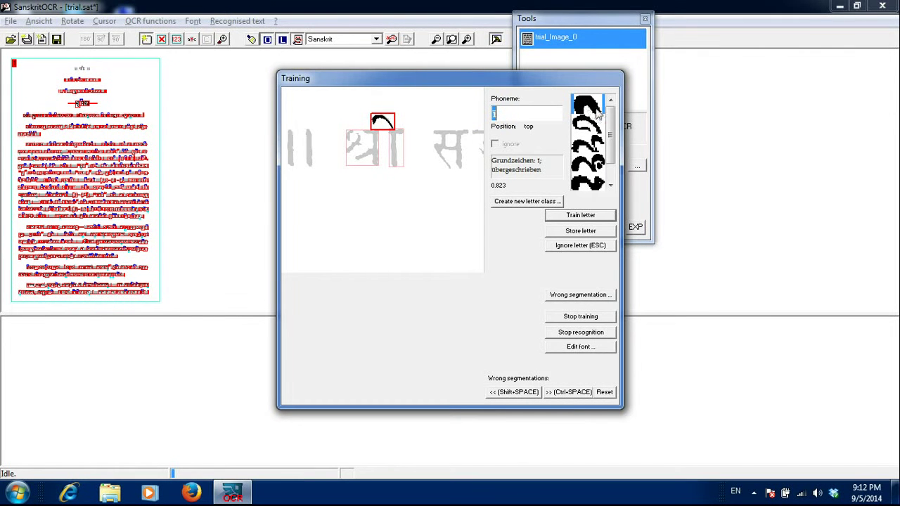
left_click(578, 215)
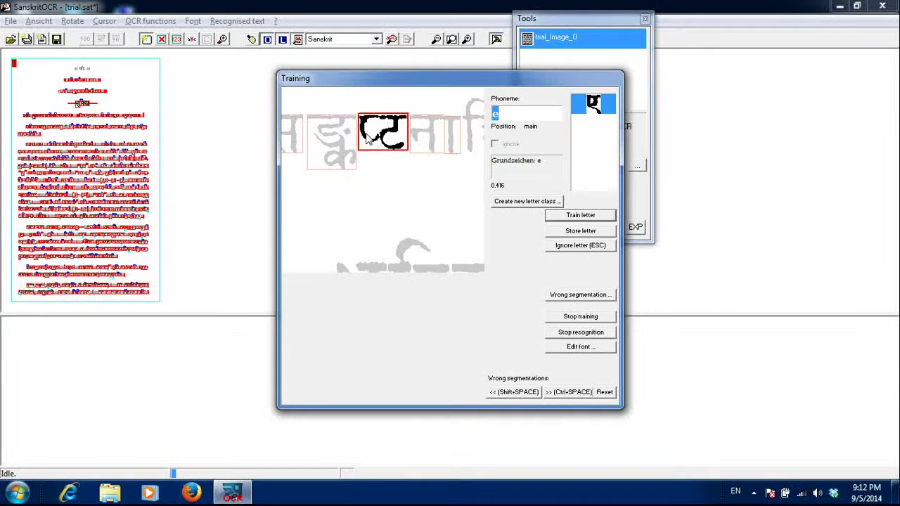
left_click(504, 114)
key("BackSpace")
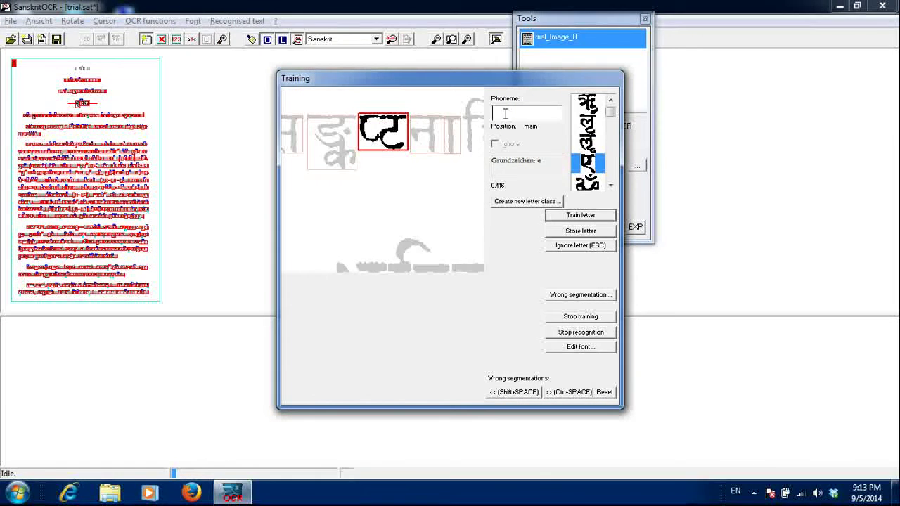
type("pt")
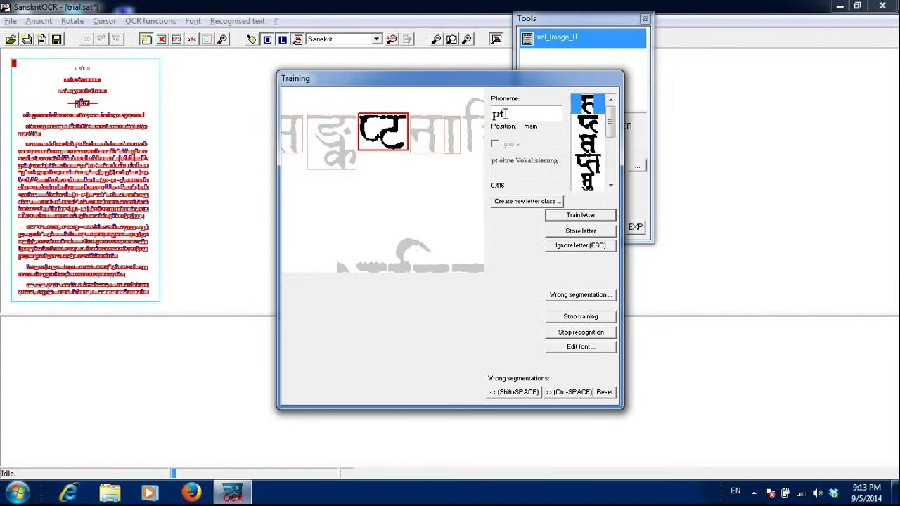
key("BackSpace")
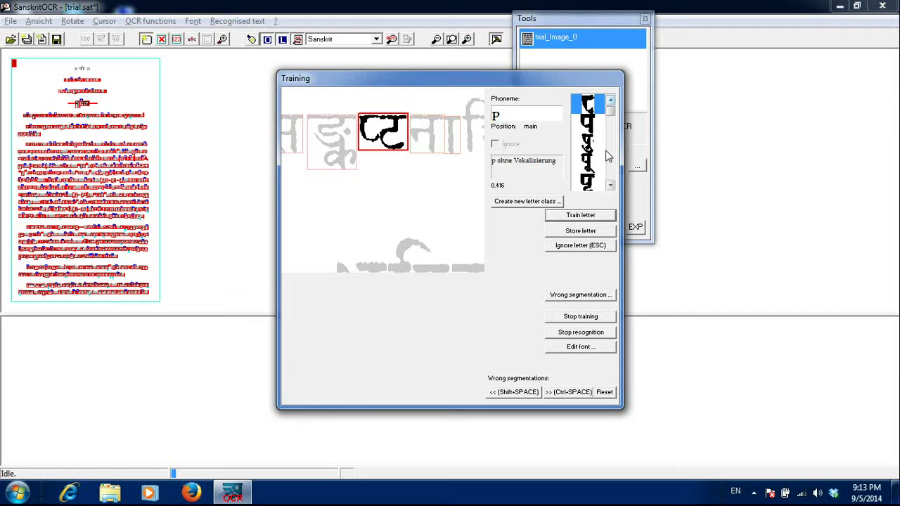
- Browse the glyph preview list with phoneme p entered
left_click(611, 181)
left_click(612, 180)
left_click(612, 181)
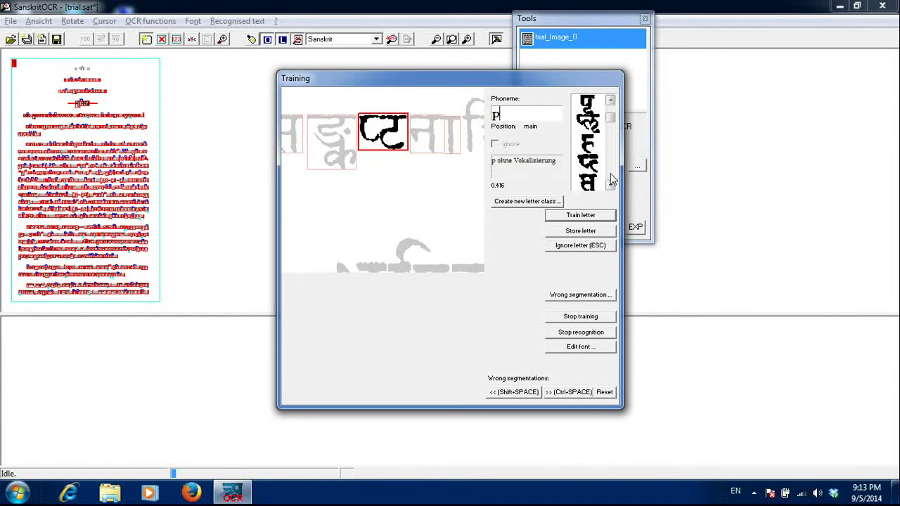
left_click_drag(612, 124, 611, 179)
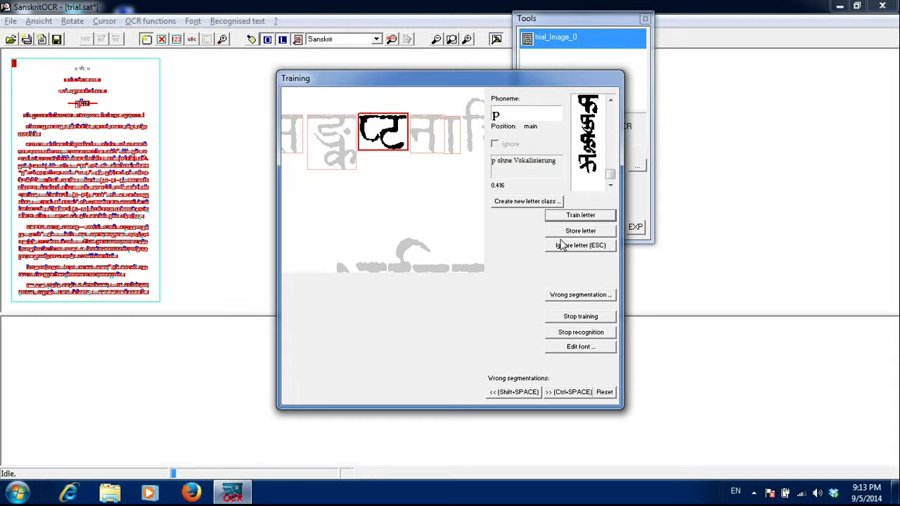
- Skip one unsuitable glyph, then train the next glyph and the n glyph
left_click(567, 251)
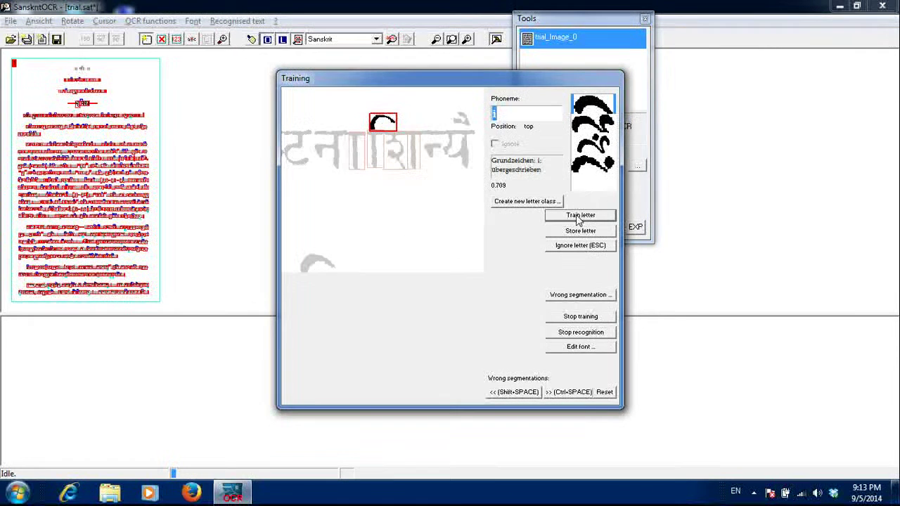
left_click(578, 220)
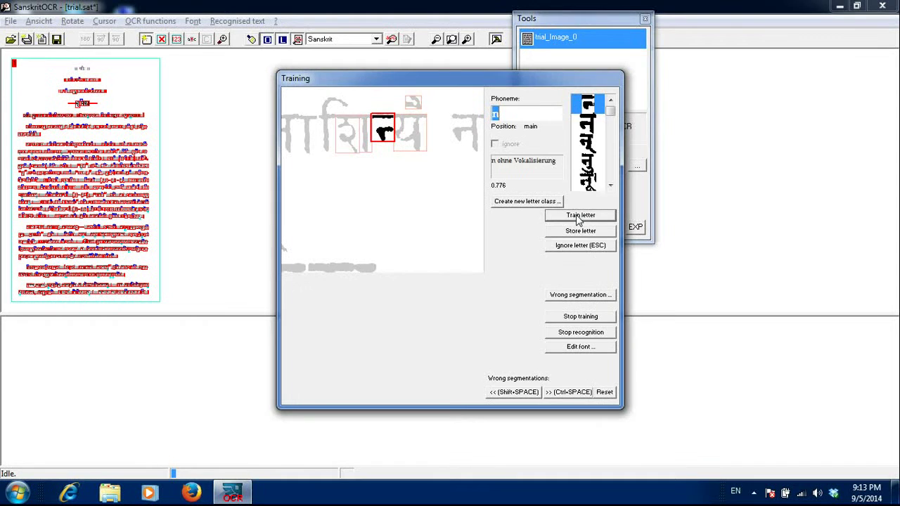
left_click(578, 220)
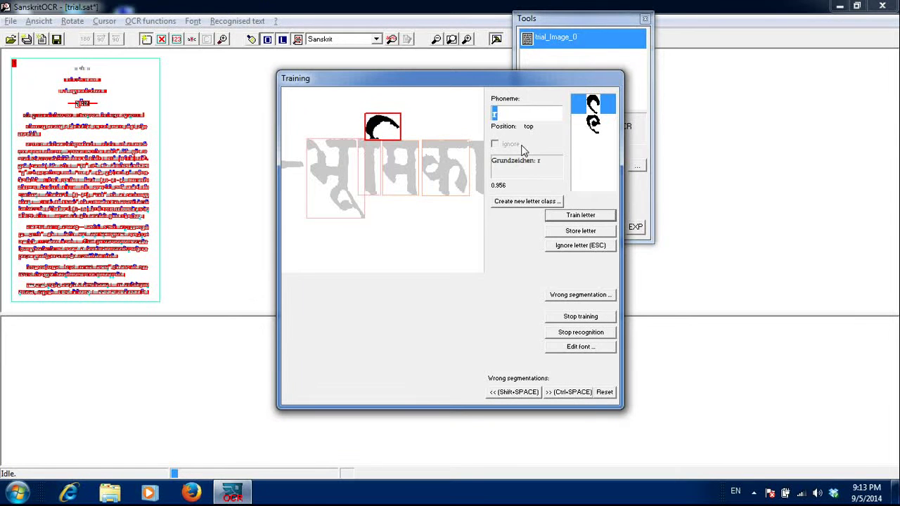
- Label three successive top marks as i, then skip an unsuitable glyph
type("i")
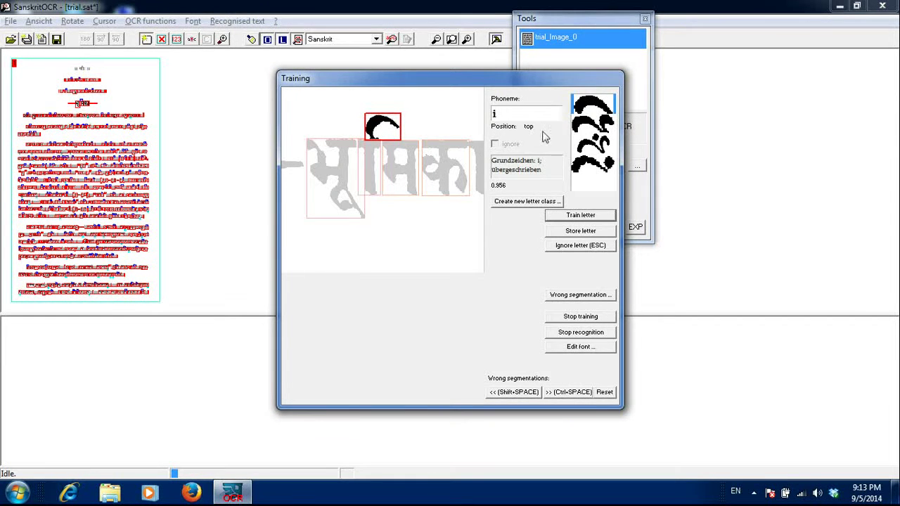
key("Return")
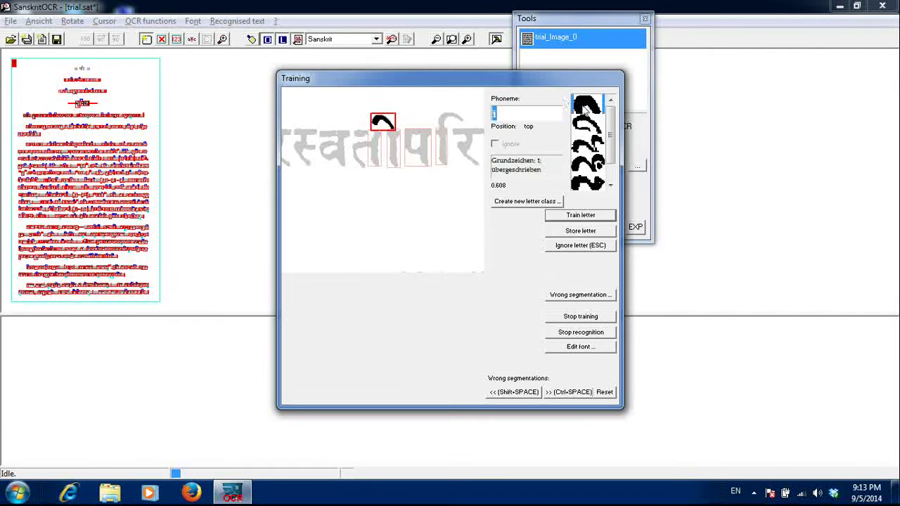
key("Return")
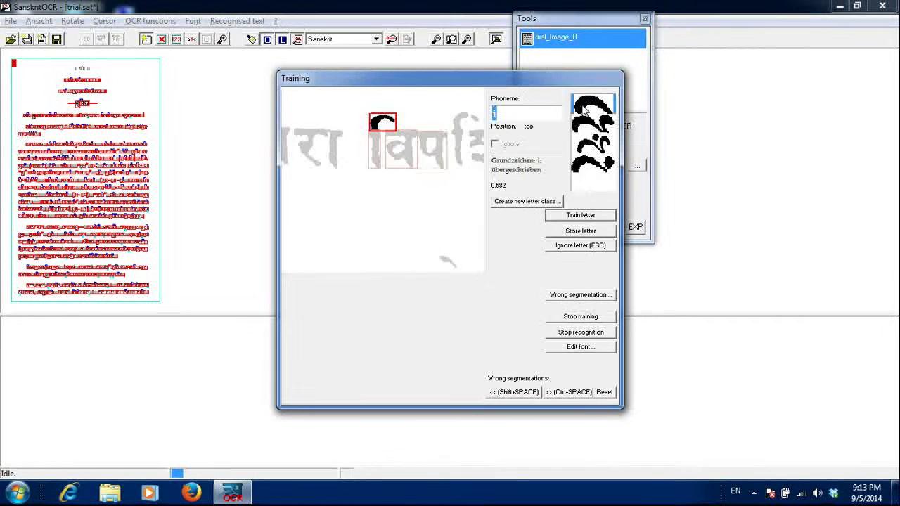
key("Return")
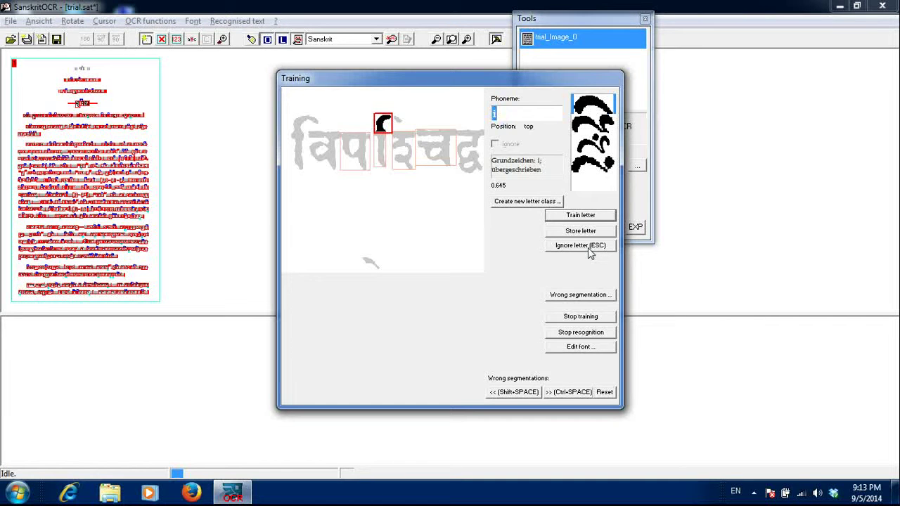
left_click(589, 249)
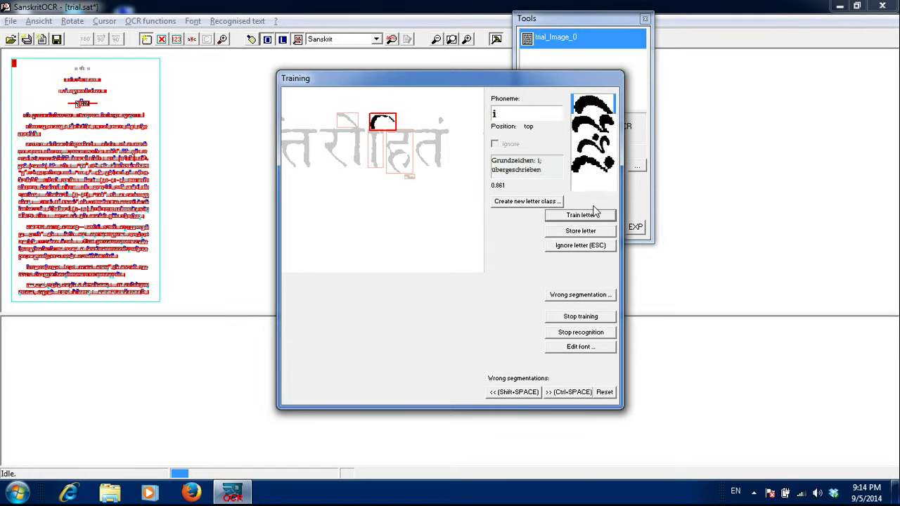
- Train the i mark, merge the split stroke into ङः, and train it as ṅa_
left_click(593, 216)
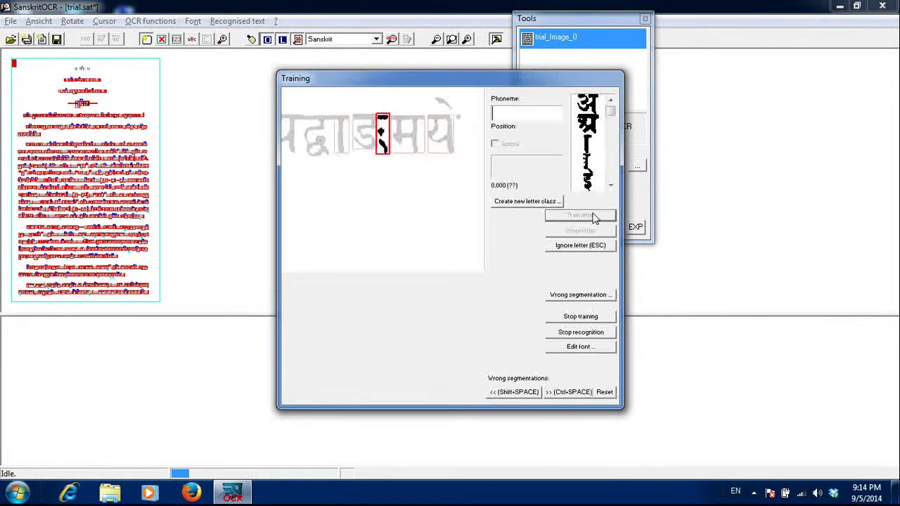
left_click(517, 394)
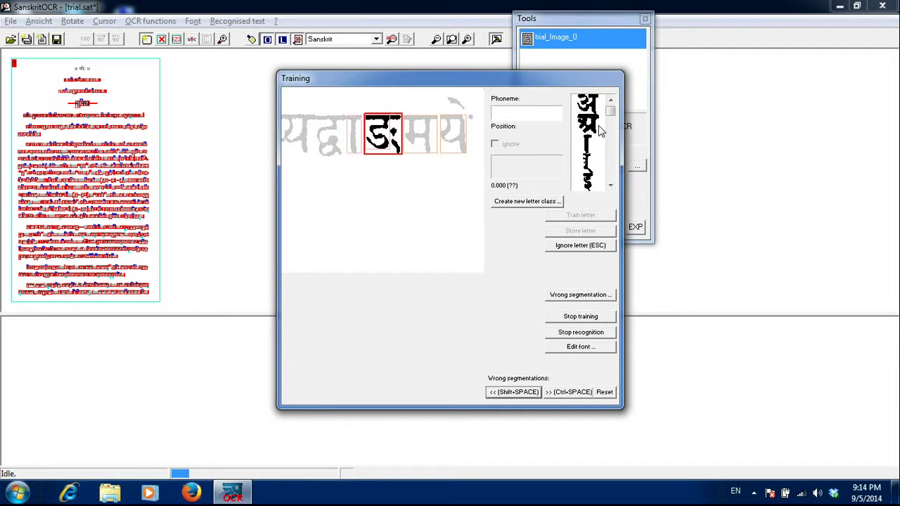
left_click_drag(611, 110, 612, 126)
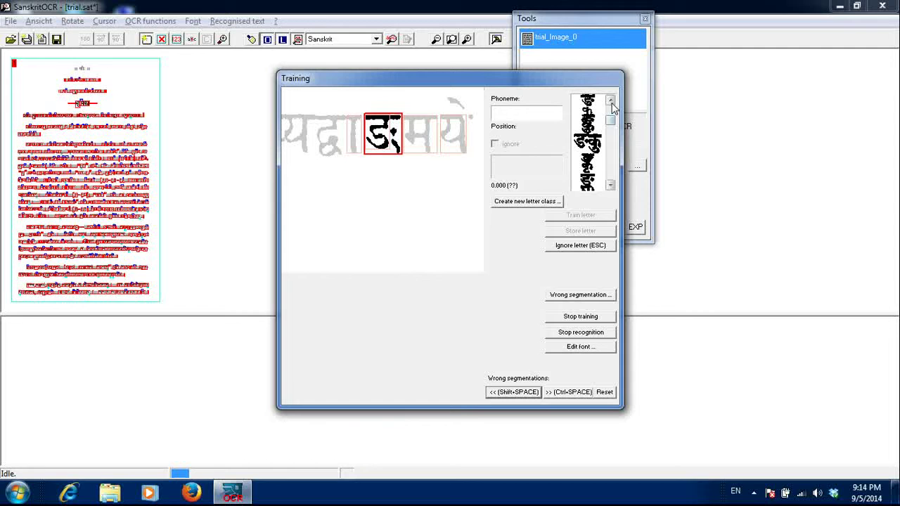
left_click(611, 102)
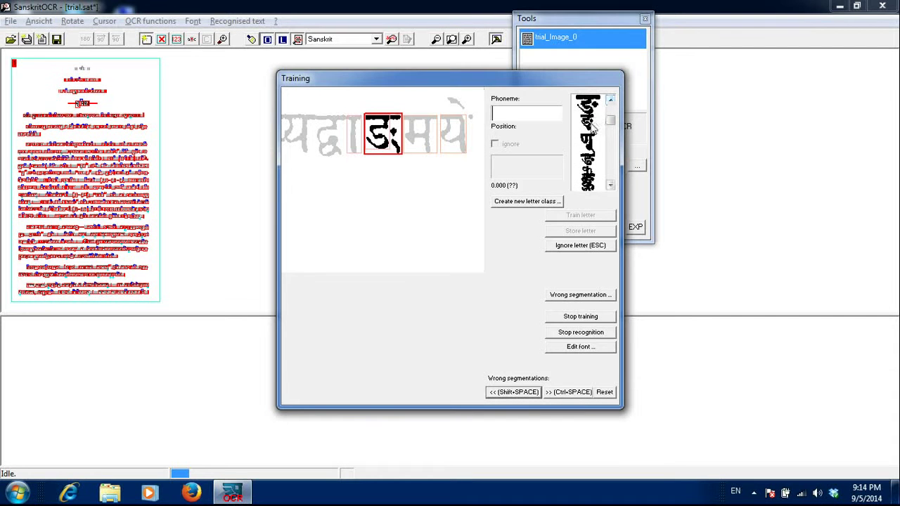
left_click(594, 124)
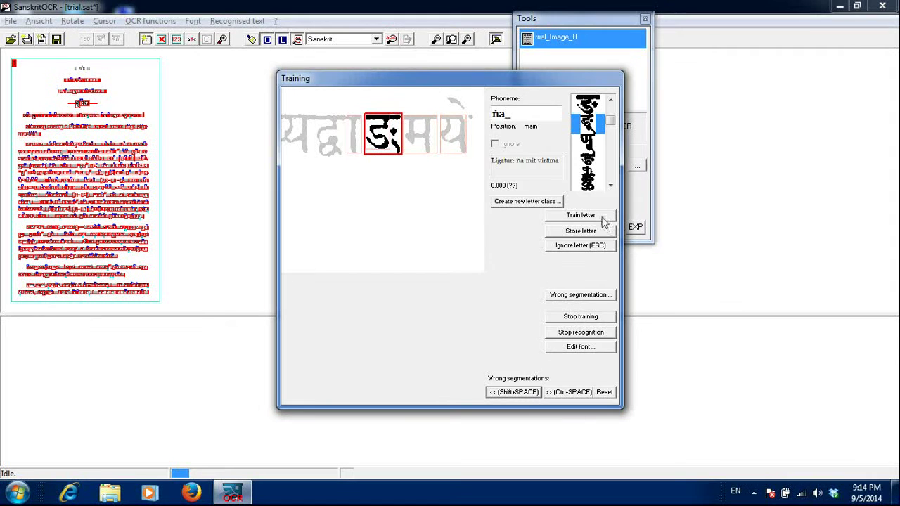
left_click(596, 217)
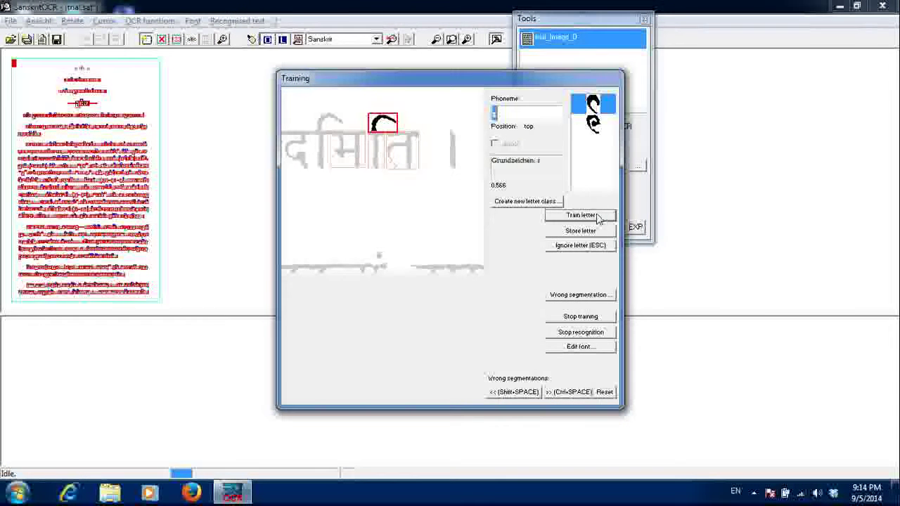
- Train the next top mark as i and then the r top mark
type("i")
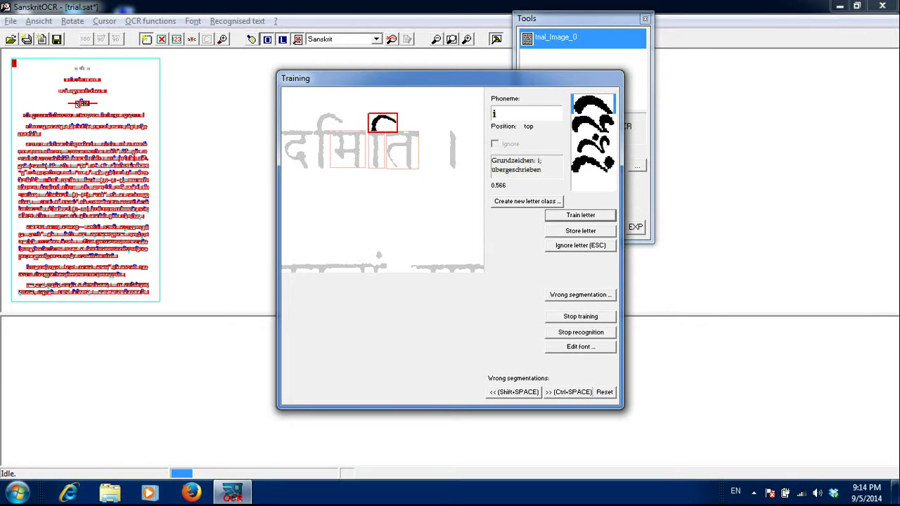
left_click(584, 217)
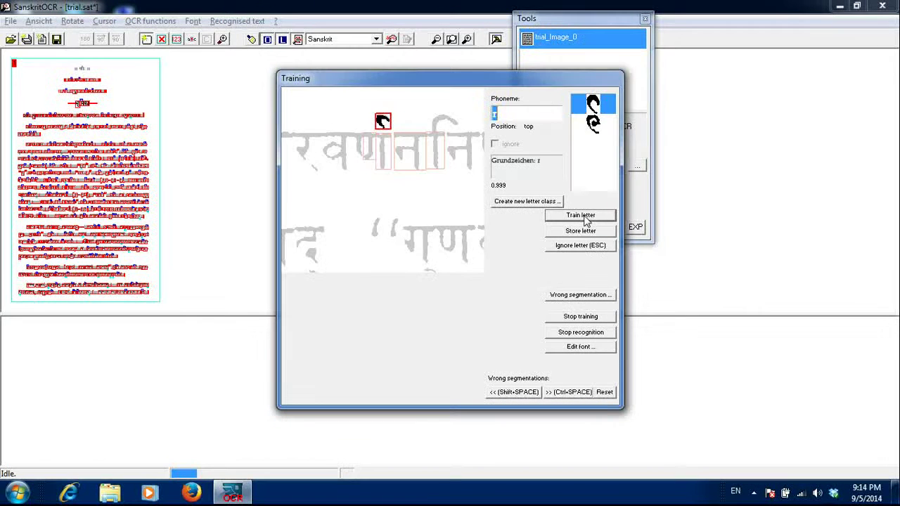
left_click(581, 216)
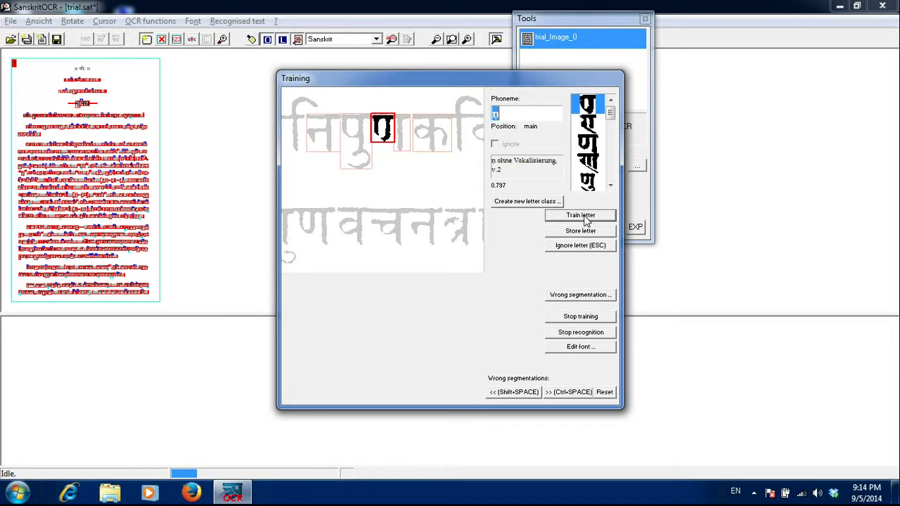
- Train the current glyph, then widen the next box to the whole क and train it as ka
left_click(581, 216)
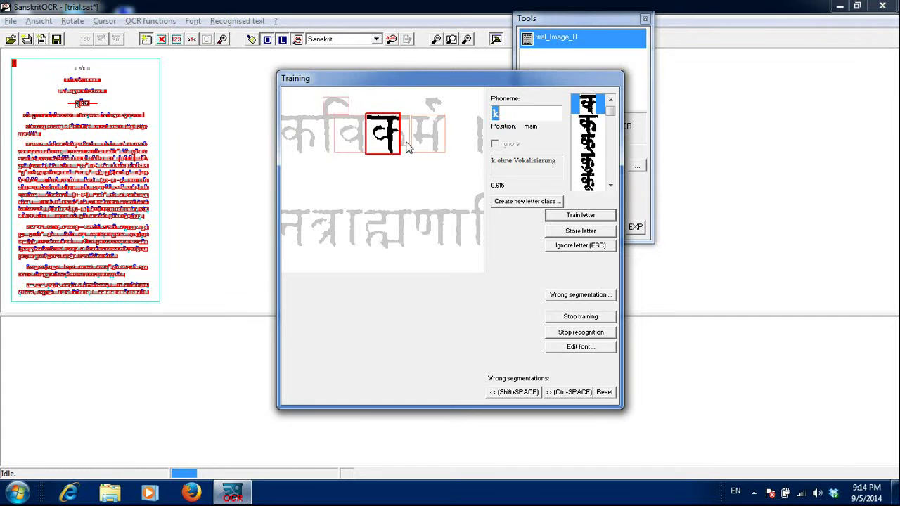
left_click(573, 393)
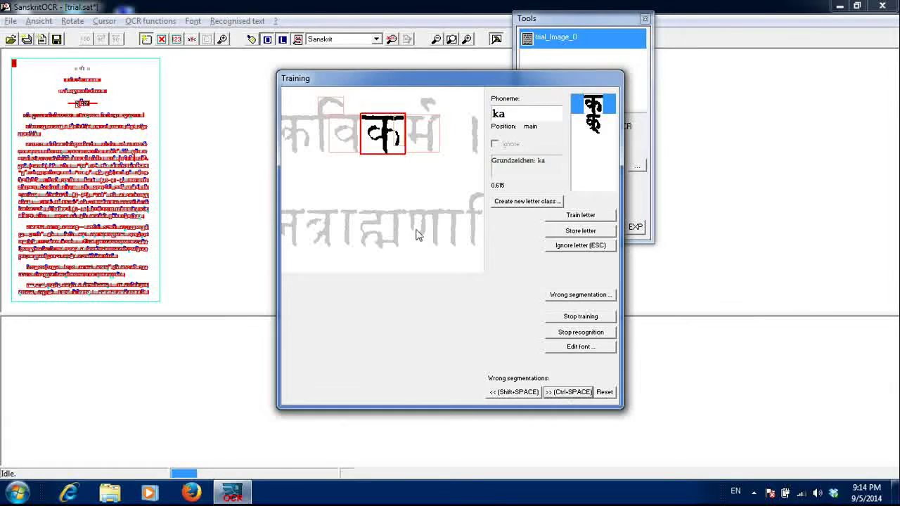
left_click(580, 215)
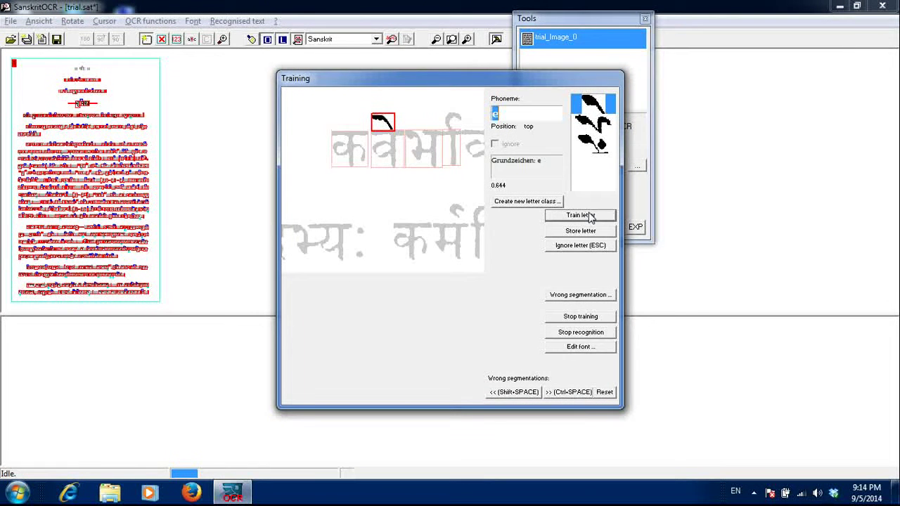
- Train the e and curved top marks and the t, s and b glyphs
left_click(580, 215)
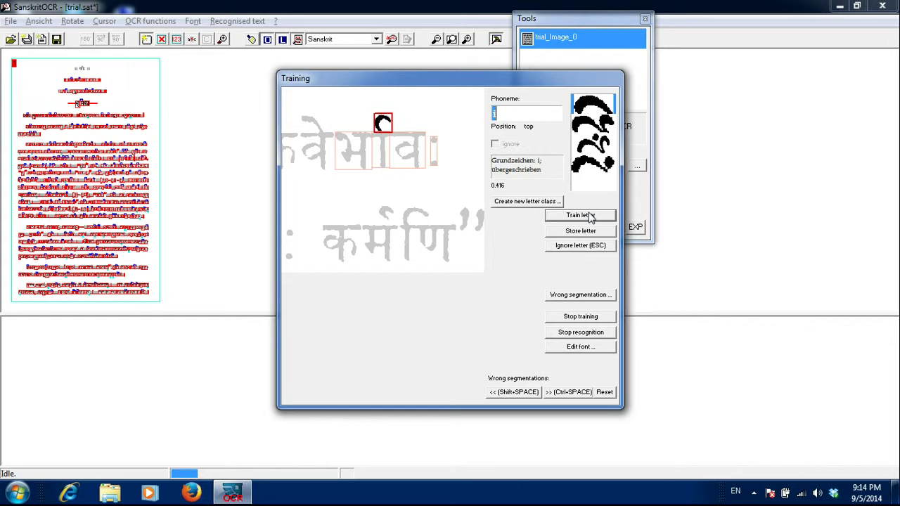
left_click(584, 215)
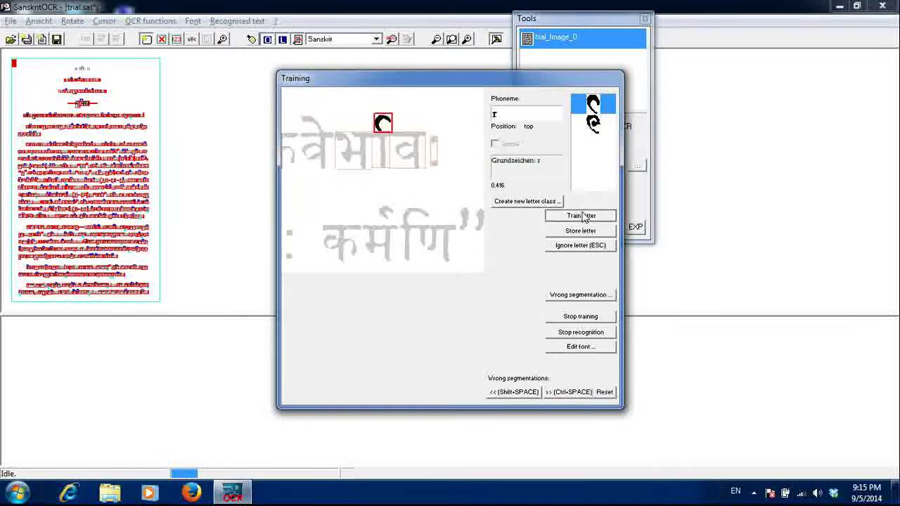
left_click(584, 215)
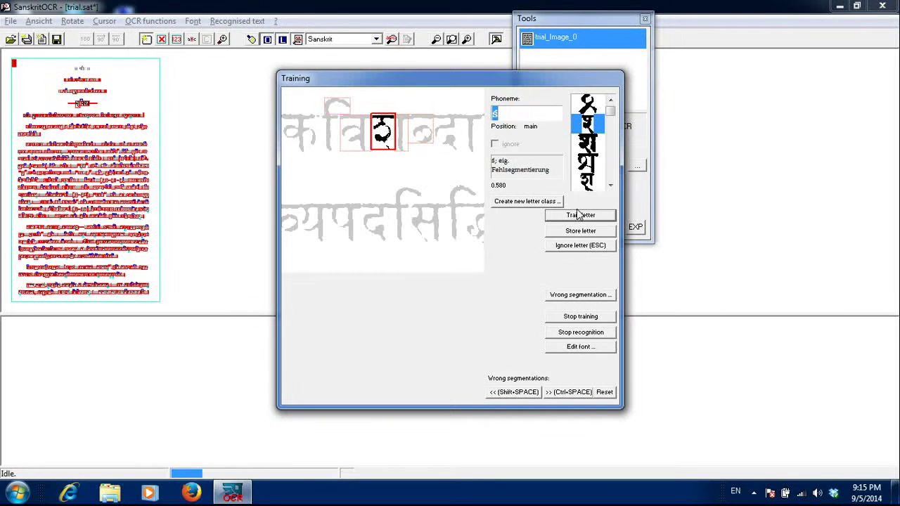
left_click(580, 215)
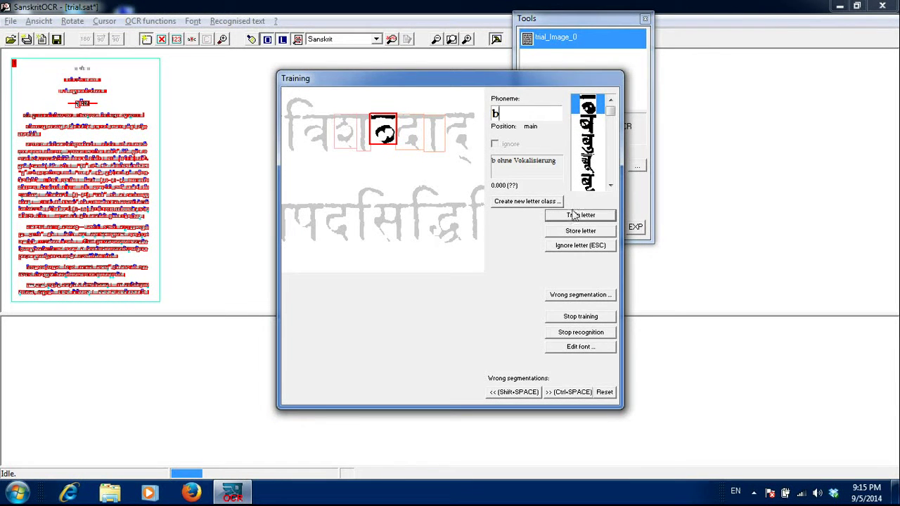
left_click(575, 216)
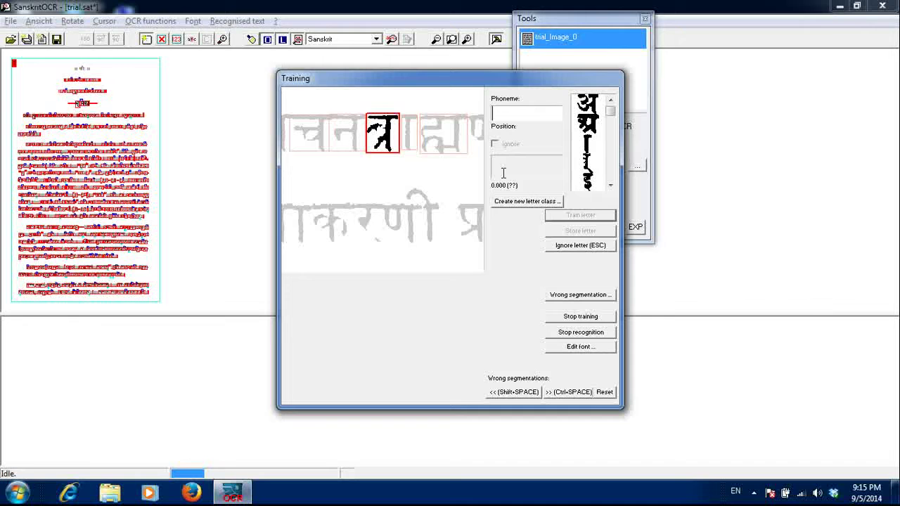
- Train the bra and hma ligatures by entering their phonemes
type("bra")
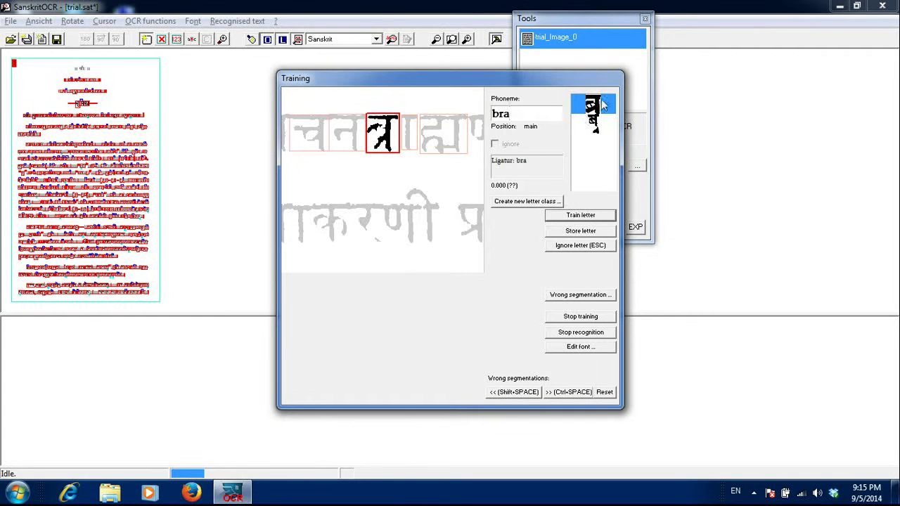
left_click(579, 218)
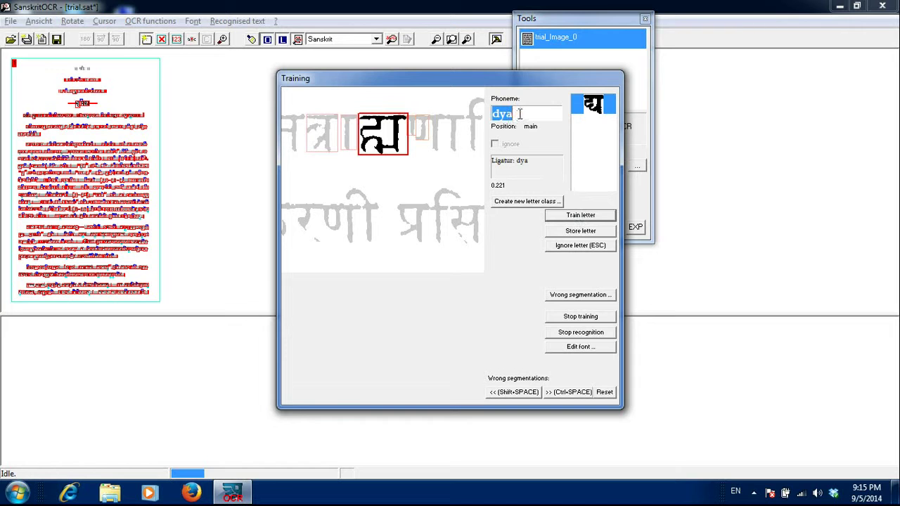
type("hma")
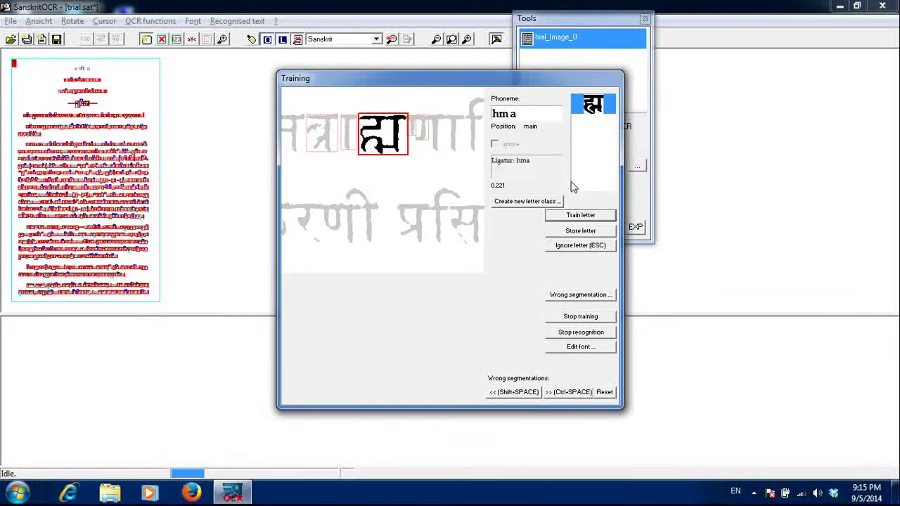
left_click(581, 216)
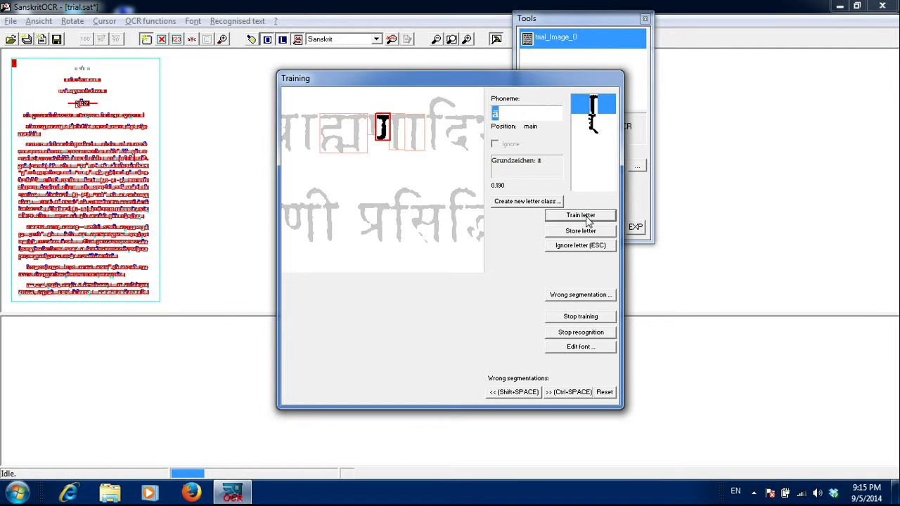
- Step back to a better segmentation with << and train the ṇ and bhya glyphs
left_click(512, 398)
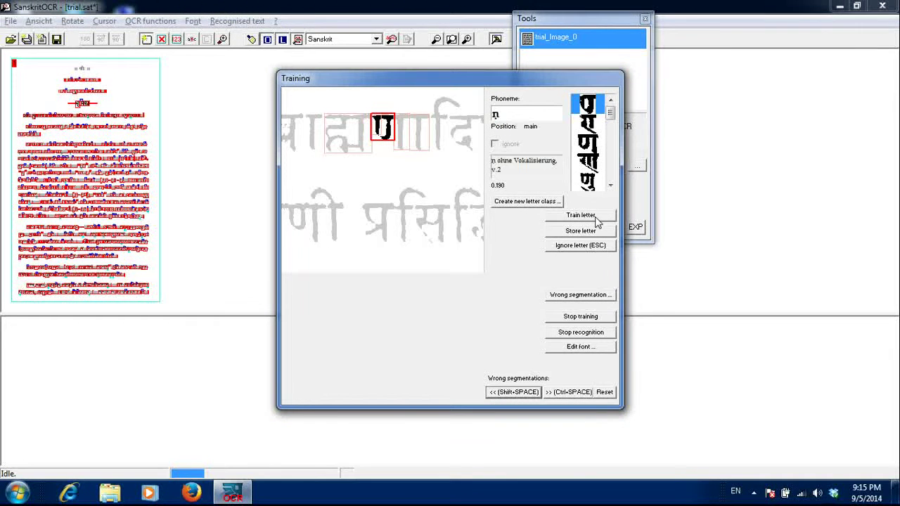
left_click(581, 216)
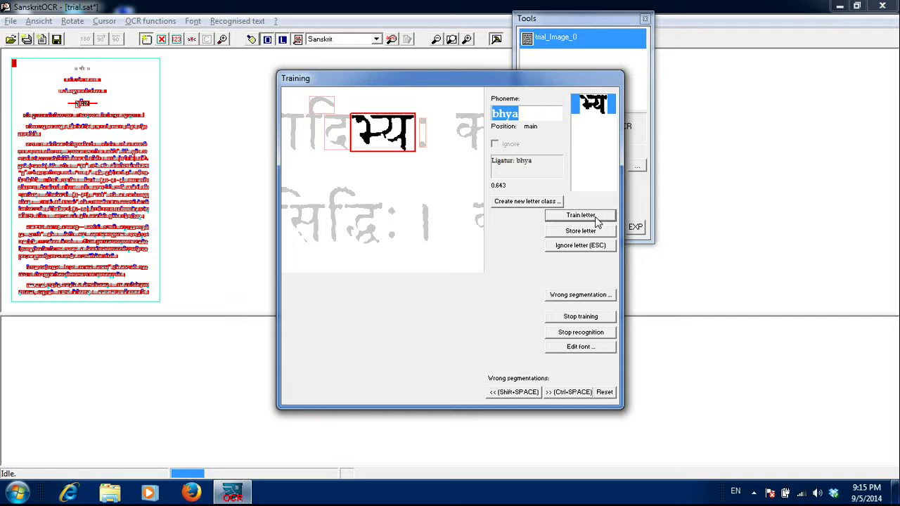
left_click(597, 220)
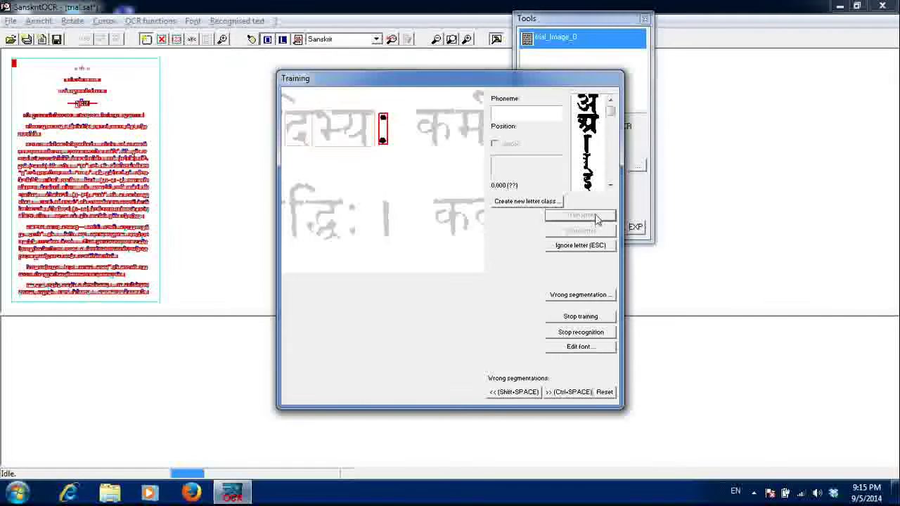
- Pick visarga from the candidate list and train the dot-pair sign as ḥ
left_click_drag(610, 112, 611, 167)
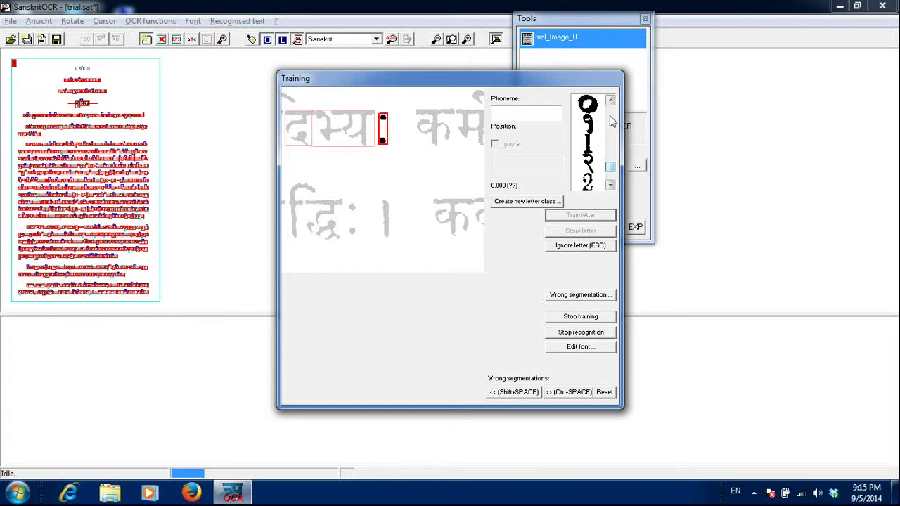
scroll(603, 121, "up", 2)
left_click(593, 126)
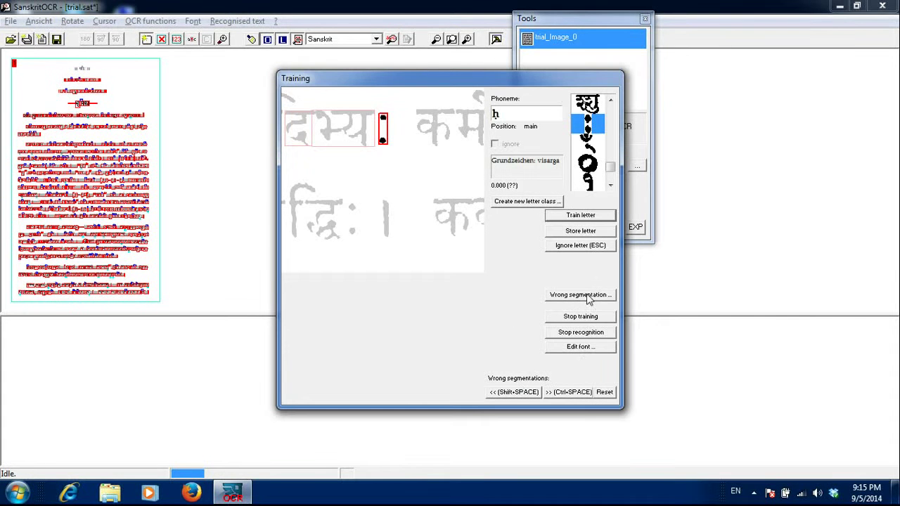
left_click(584, 223)
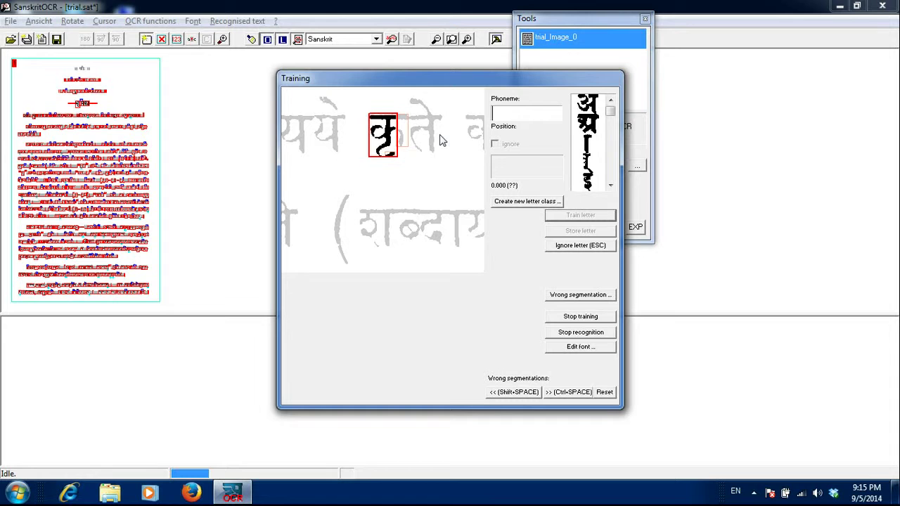
- Widen the segmentation to capture kṛ, train it, and train the following glyphs up to ta
left_click(567, 394)
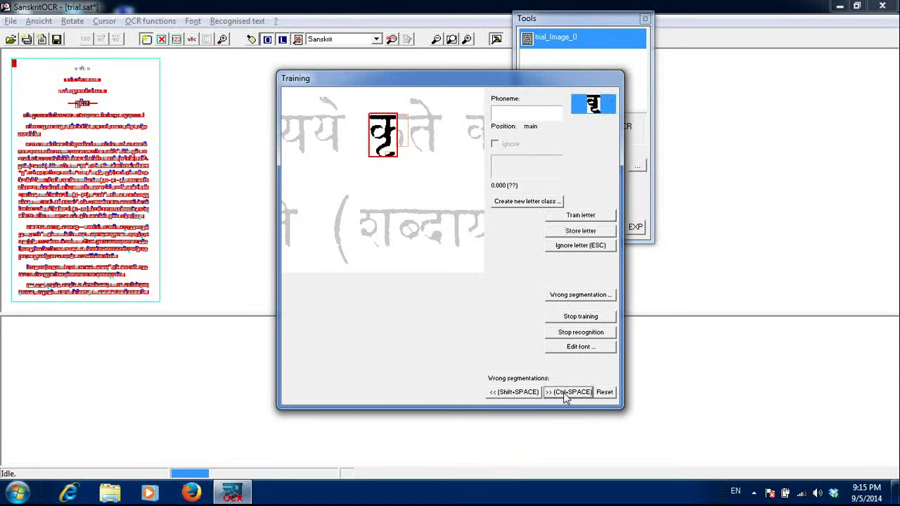
left_click(566, 398)
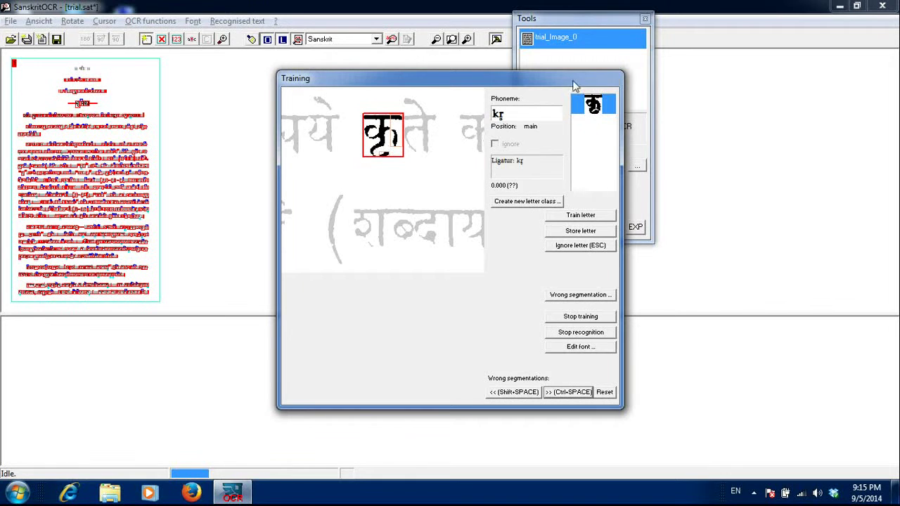
left_click(583, 217)
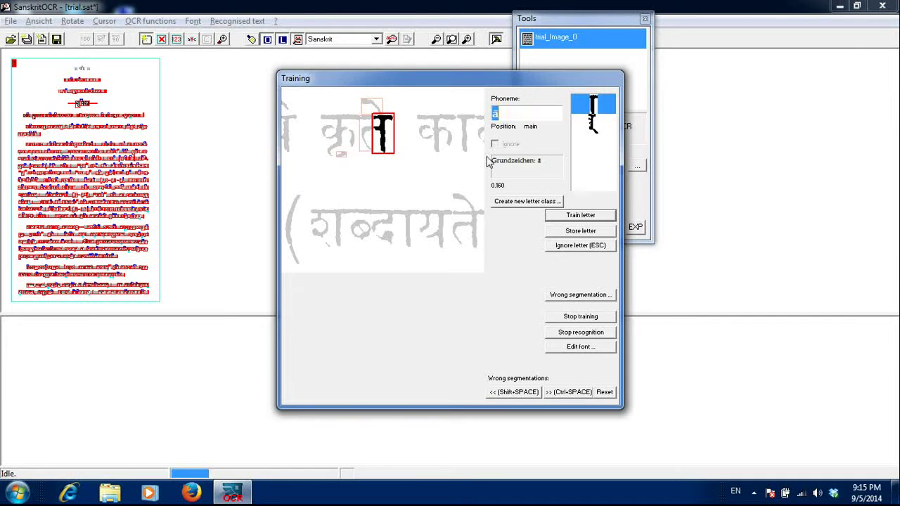
left_click(511, 392)
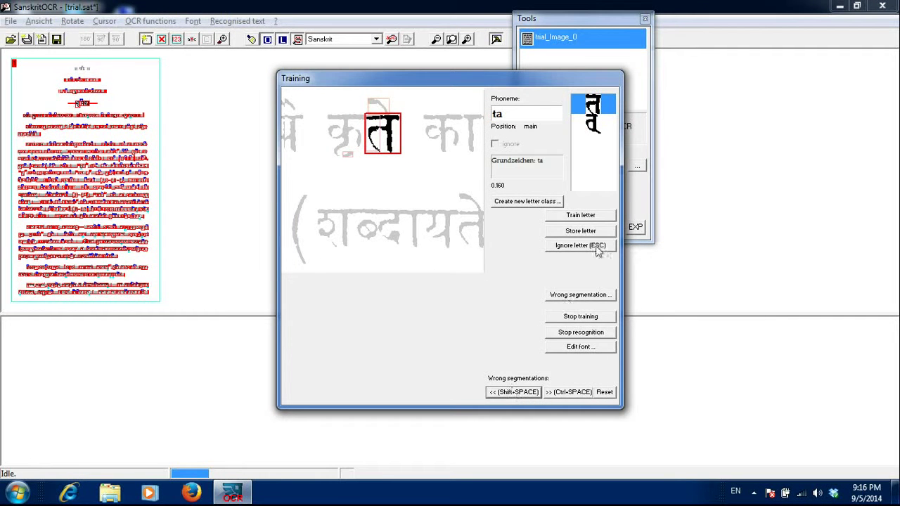
left_click(583, 218)
left_click(583, 218)
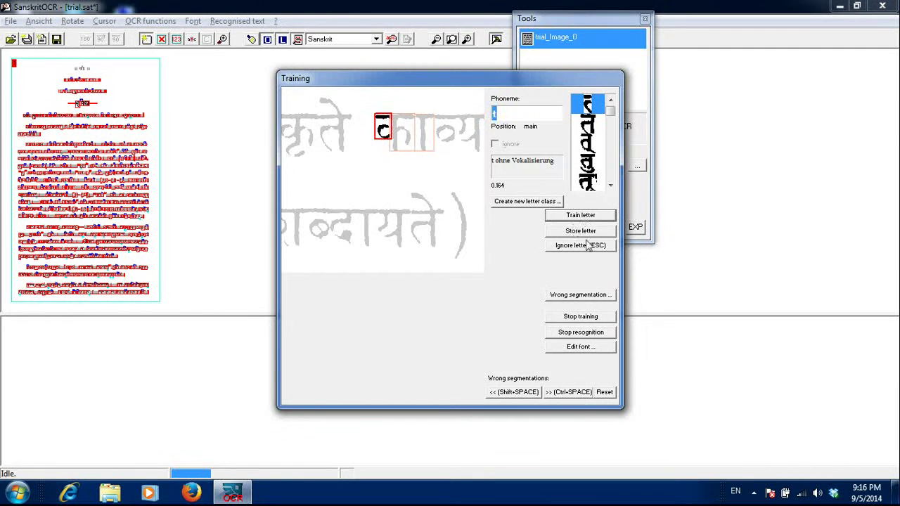
- Re-segment and train the ka, pa and sa glyphs
left_click(567, 393)
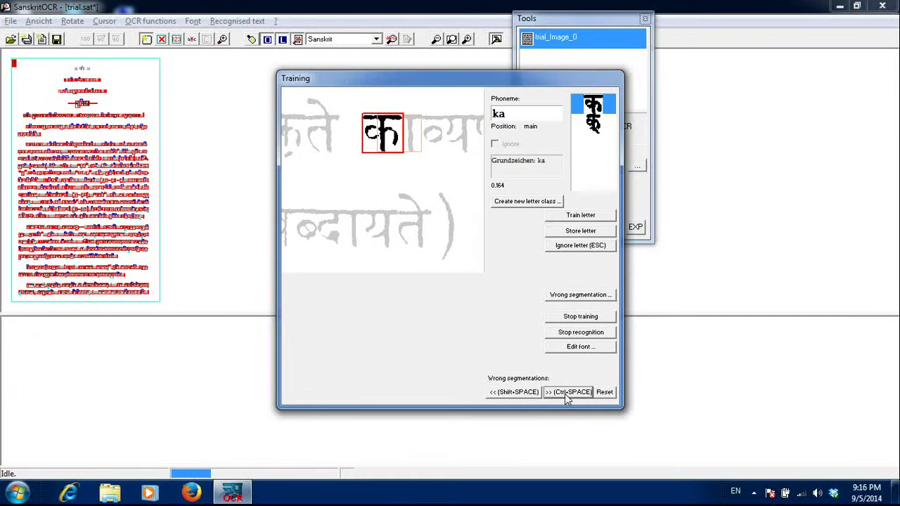
left_click(580, 217)
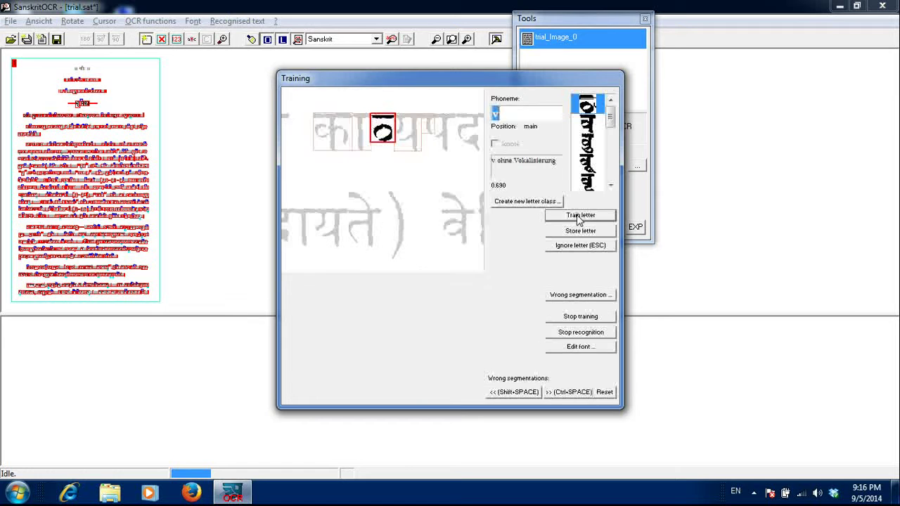
left_click(578, 216)
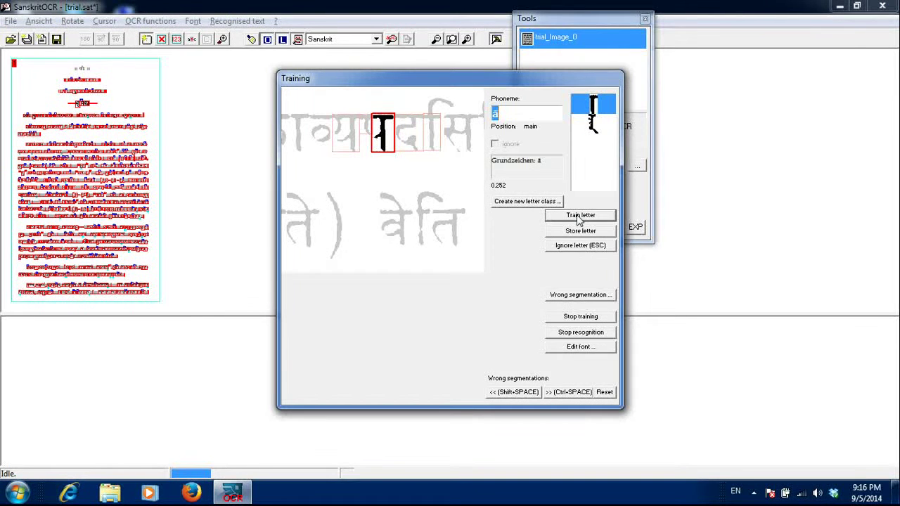
left_click(513, 392)
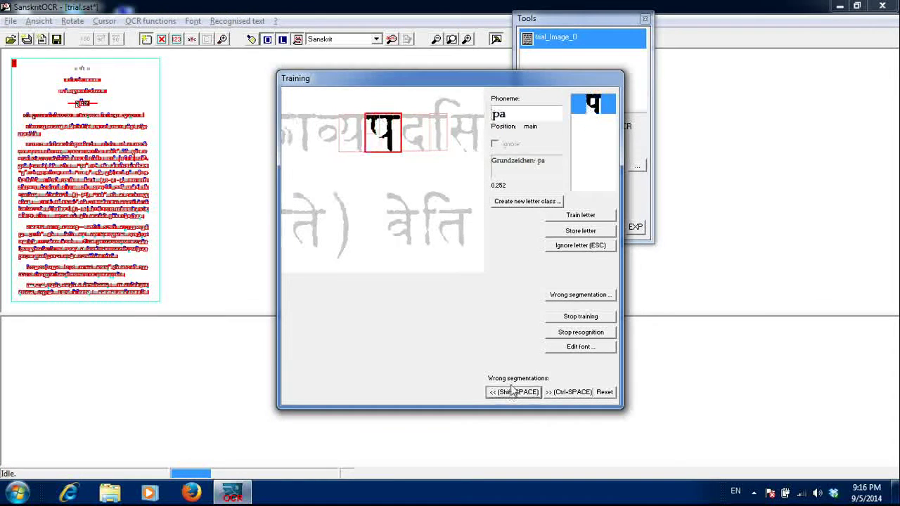
left_click(581, 216)
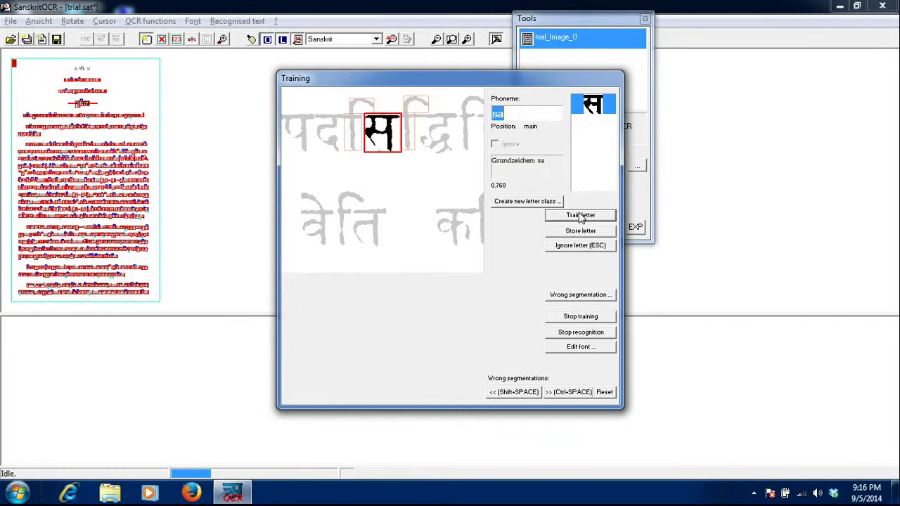
left_click(581, 216)
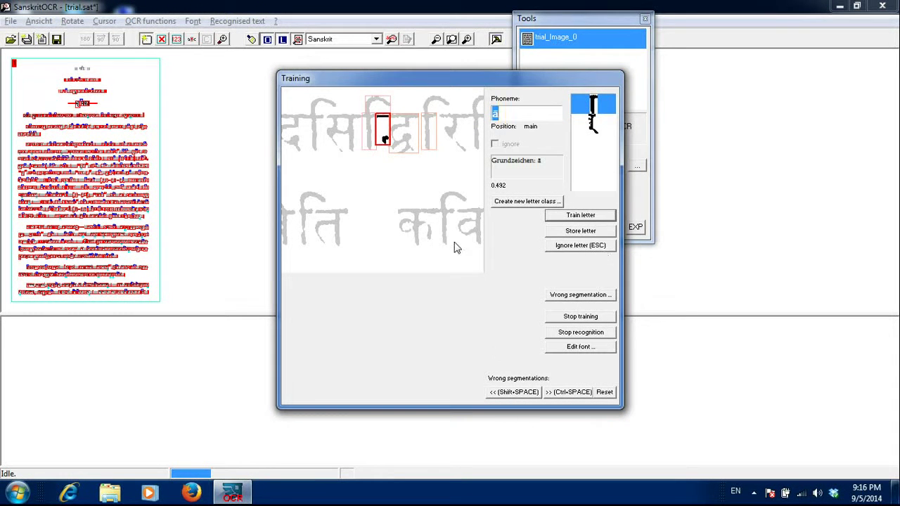
- Train the ddha ligature, its vowel sign, ta and g, then open the font editor
left_click(569, 394)
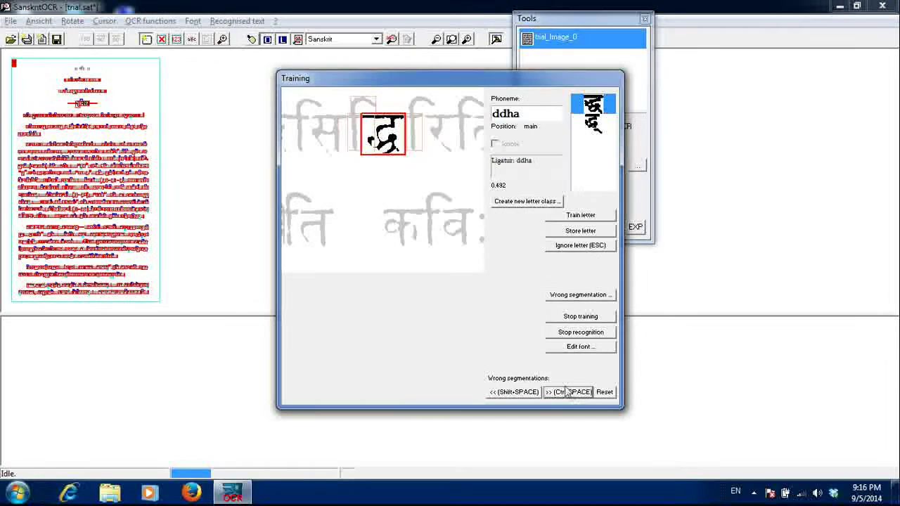
left_click(570, 215)
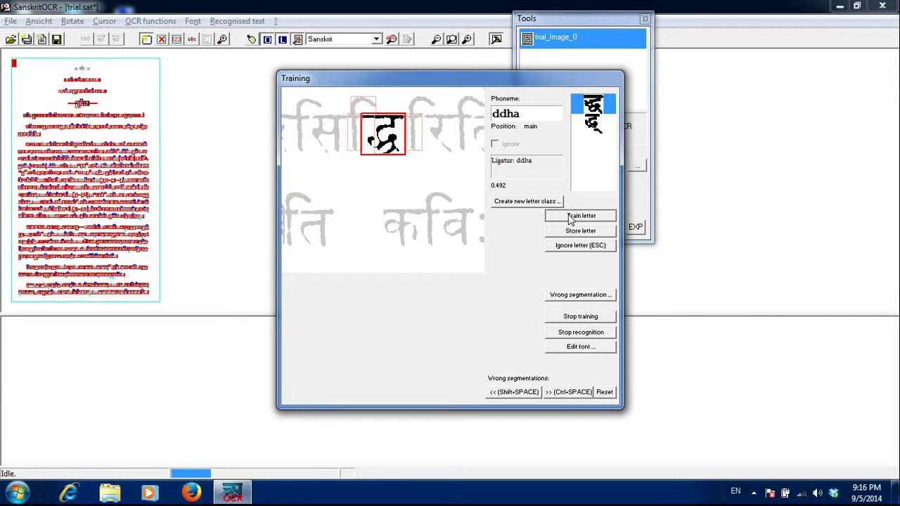
left_click(569, 215)
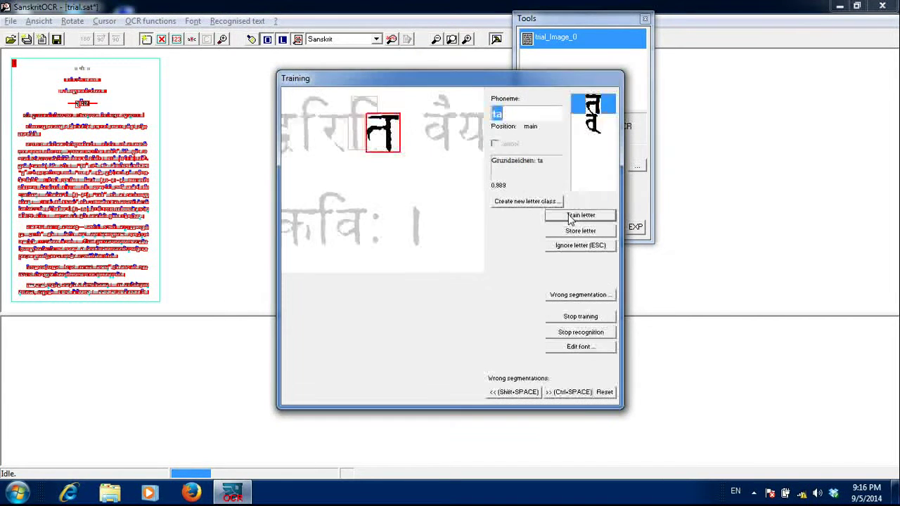
left_click(569, 215)
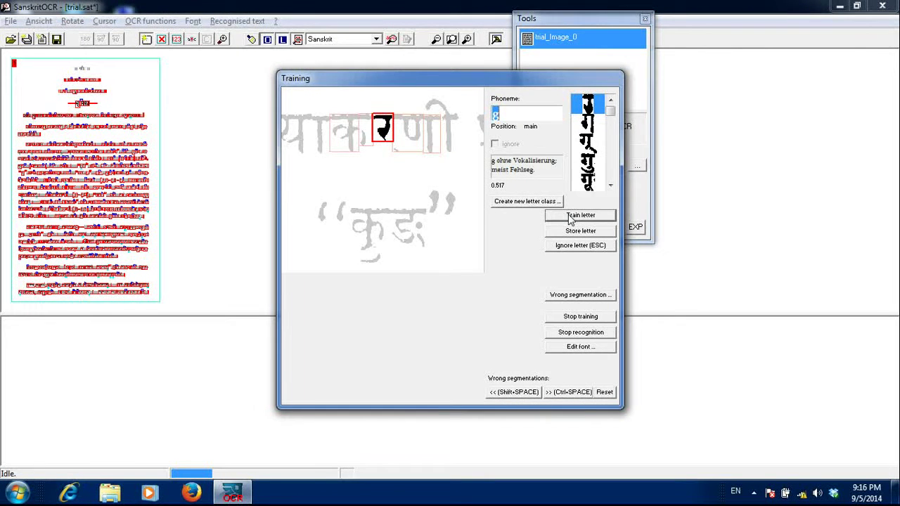
left_click(570, 216)
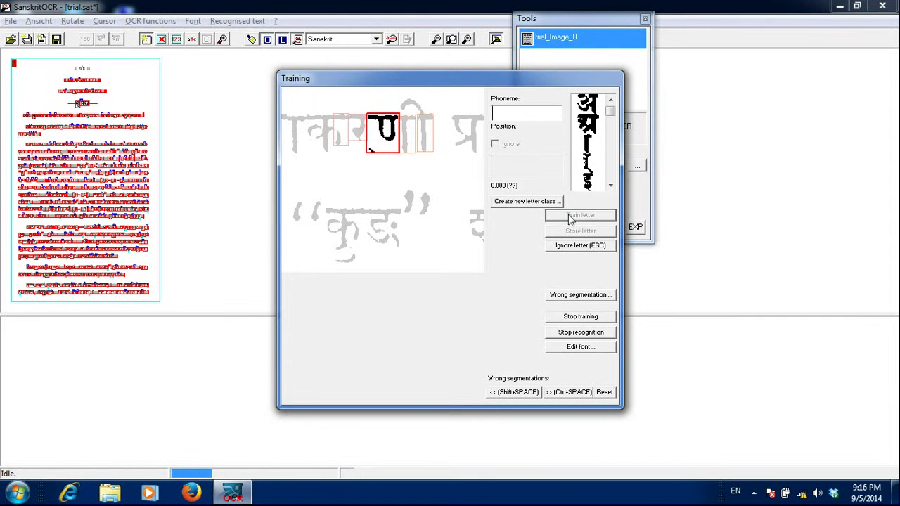
left_click(584, 317)
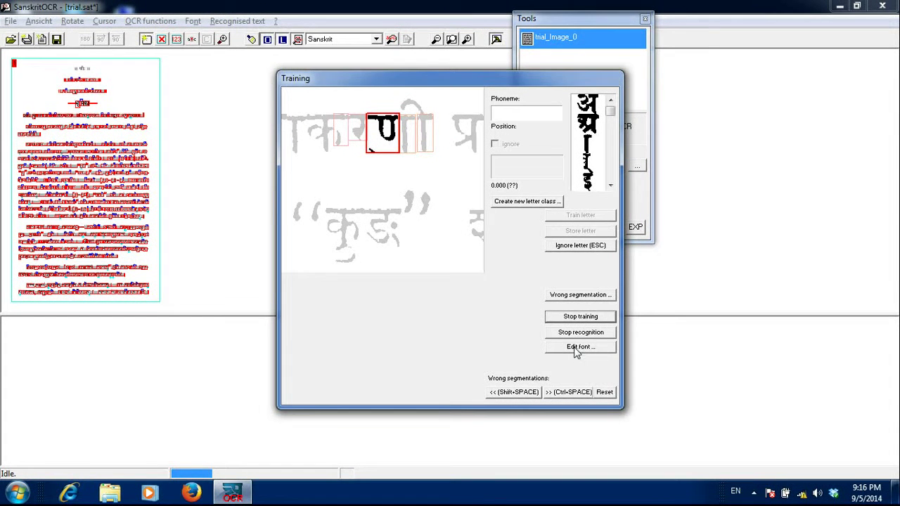
left_click(575, 348)
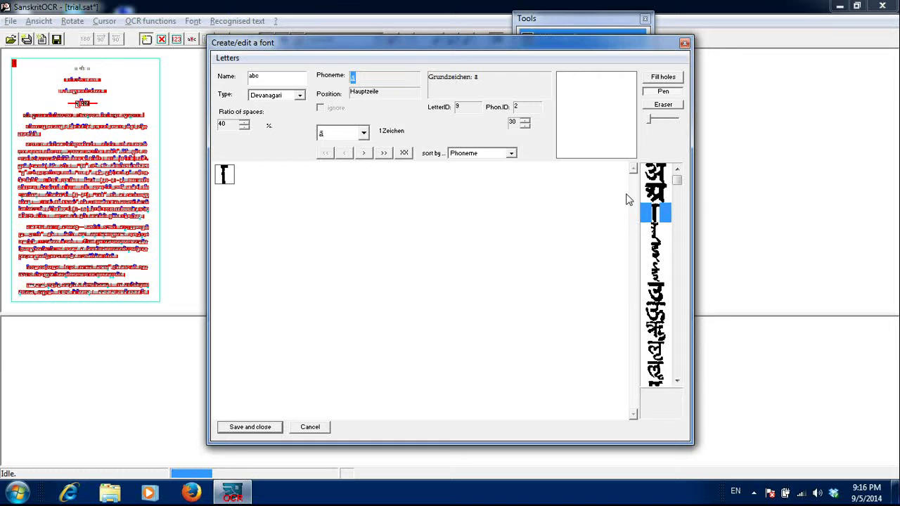
- Inspect the abc font's stored kṛ and ṅa_ samples, then save and close the font
left_click_drag(679, 190, 661, 165)
left_click(333, 135)
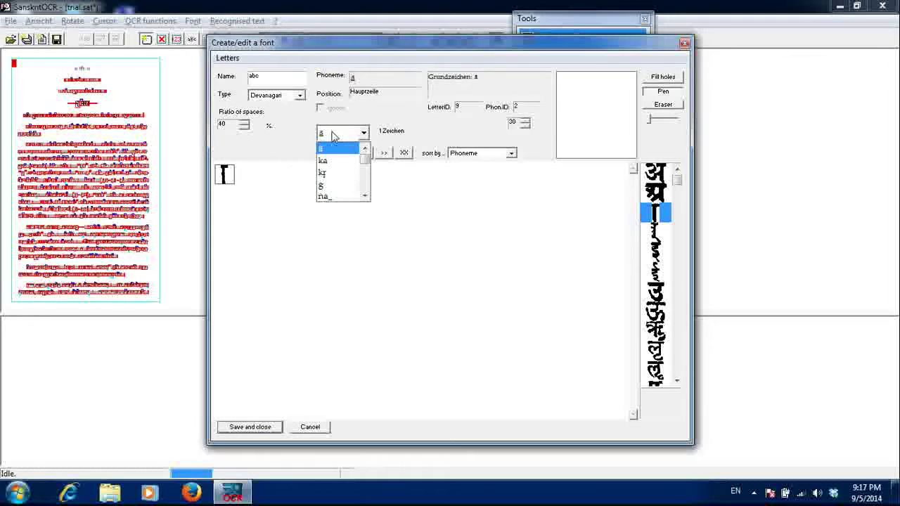
left_click(326, 173)
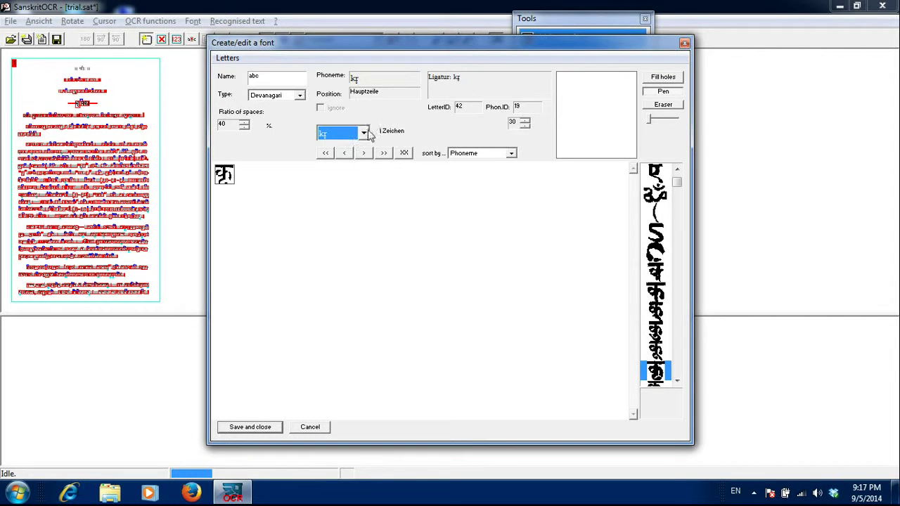
left_click(366, 133)
left_click(349, 173)
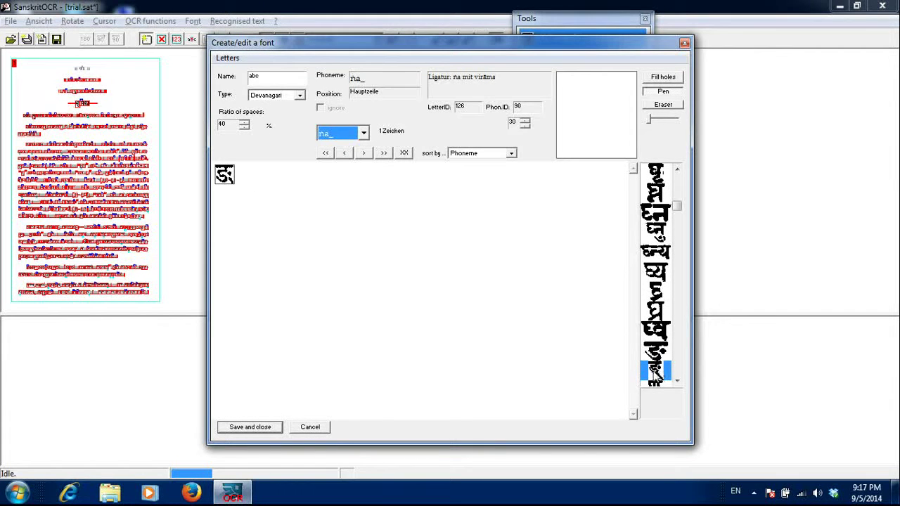
left_click(250, 427)
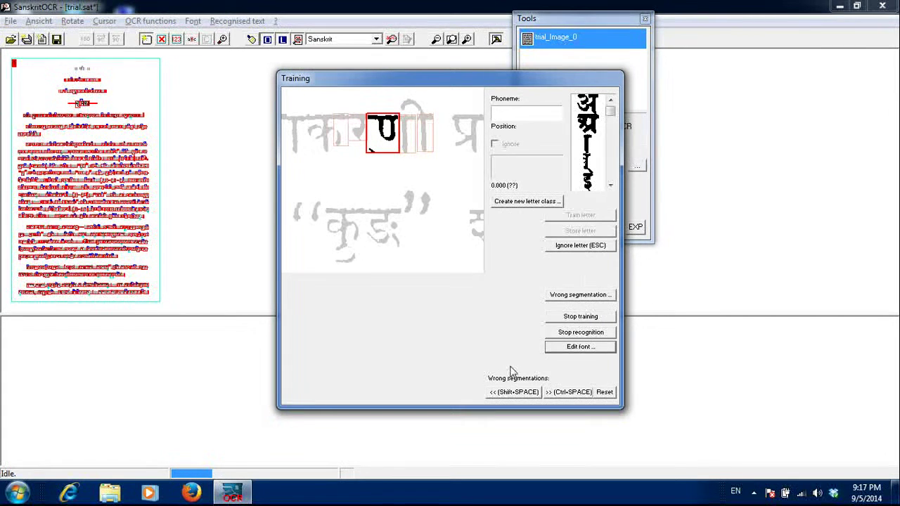
- Advance training one more letter shape, then stop recognition and close the Tools window
left_click(582, 320)
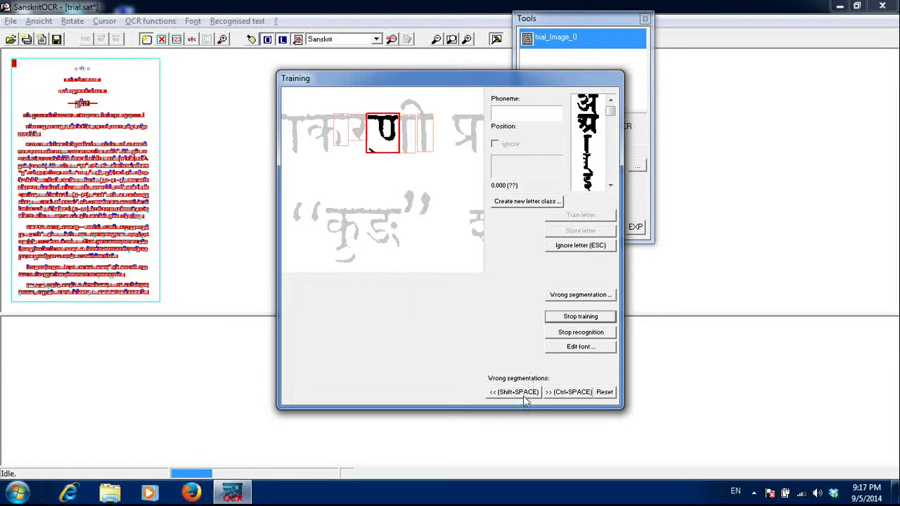
left_click(383, 178)
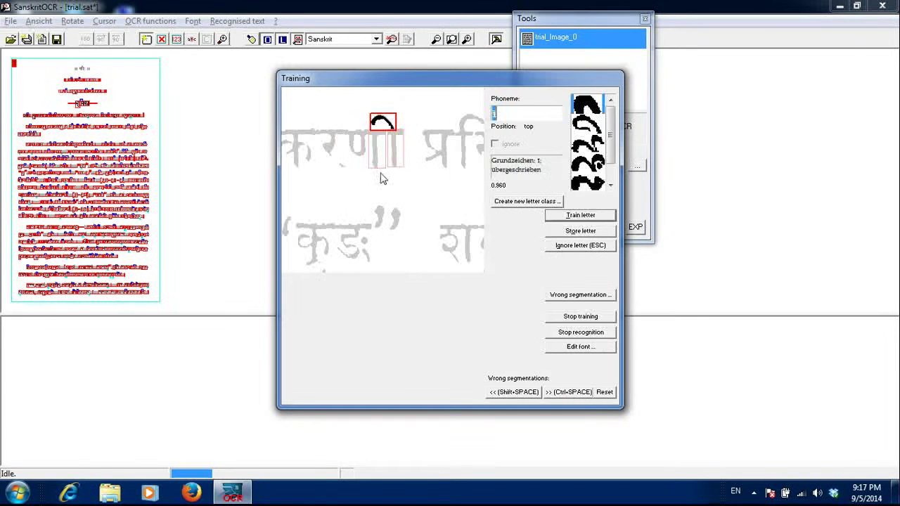
left_click_drag(453, 83, 879, 242)
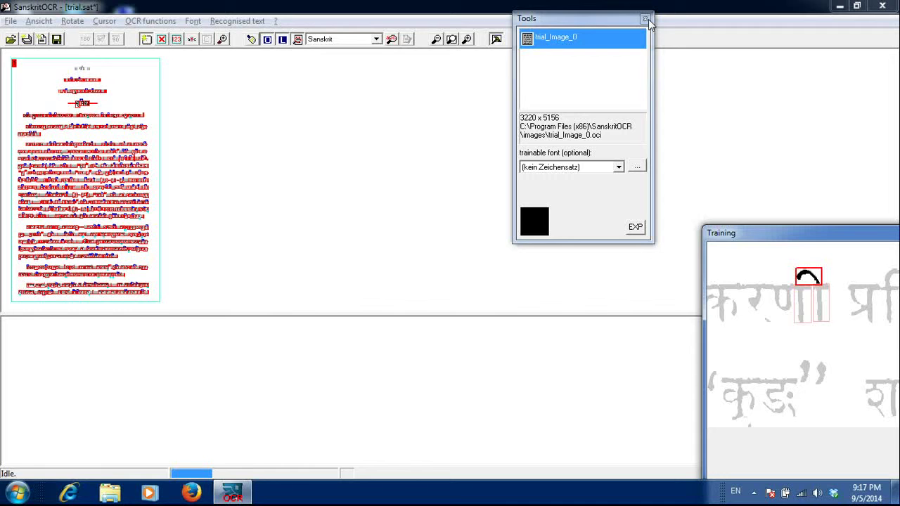
left_click_drag(760, 239, 471, 134)
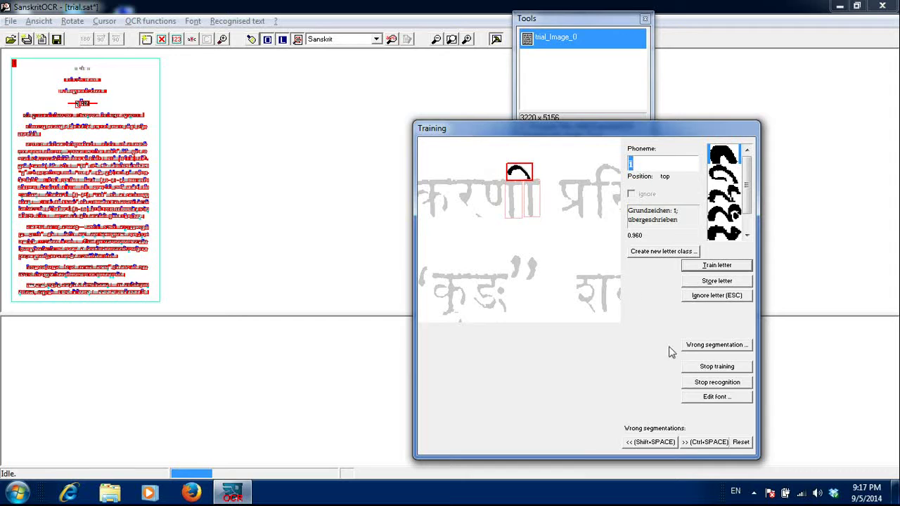
left_click(715, 383)
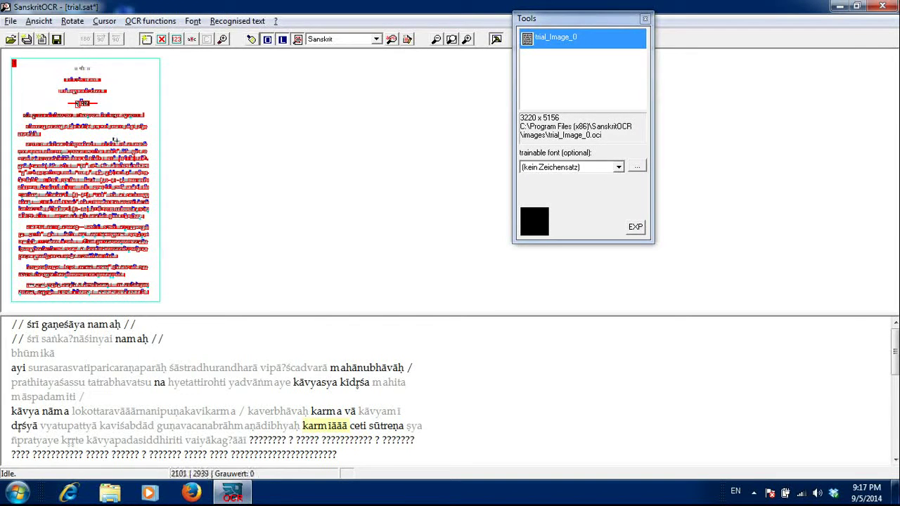
left_click(645, 19)
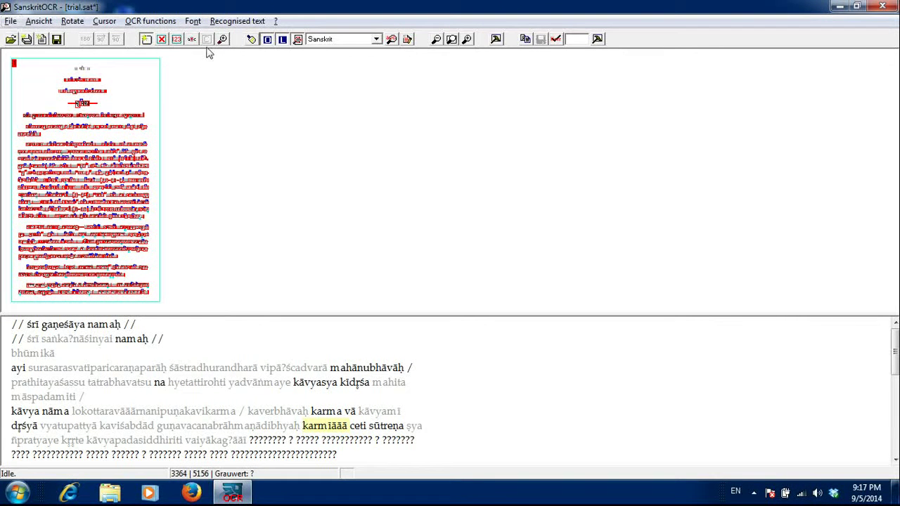
- Rerun recognition with OCR functions > Training on/off switched off
left_click(392, 39)
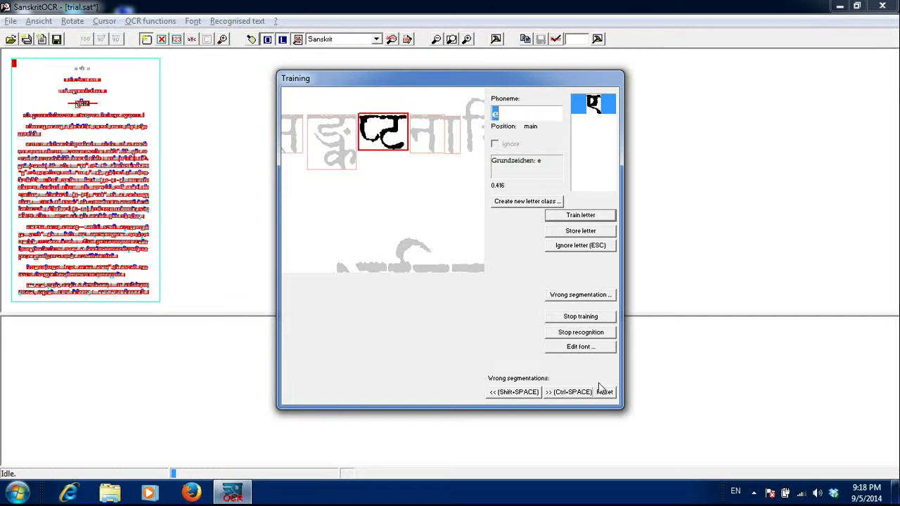
left_click(588, 332)
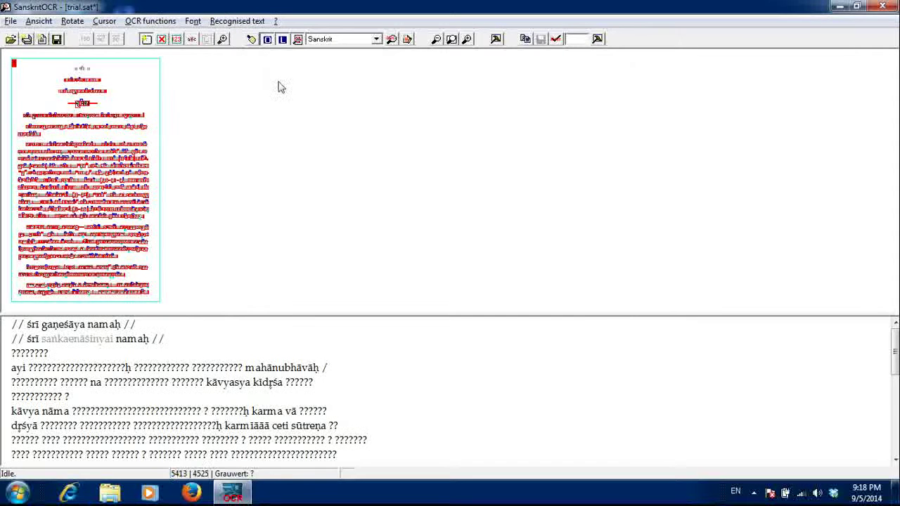
left_click(150, 22)
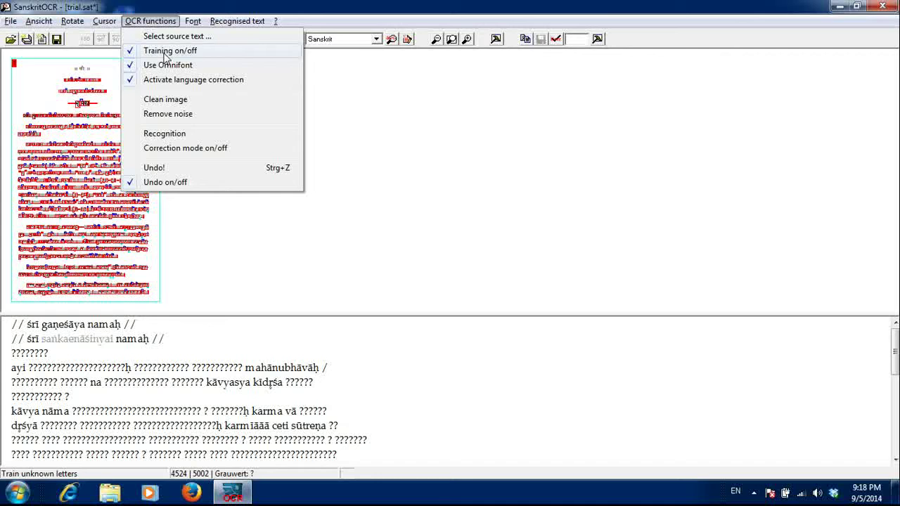
left_click(166, 54)
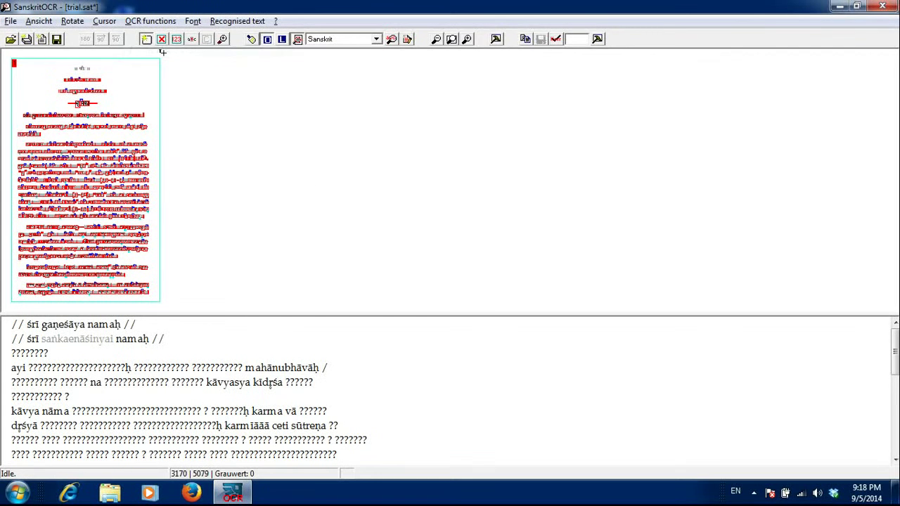
left_click(392, 40)
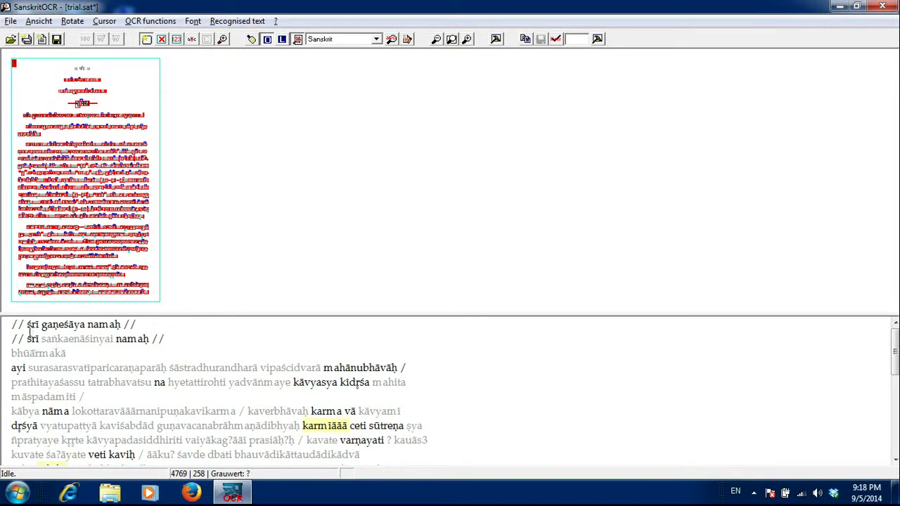
- Select the kāvyalakṣaṇa passage and jump the image to the first word śrī
left_click_drag(29, 325, 490, 447)
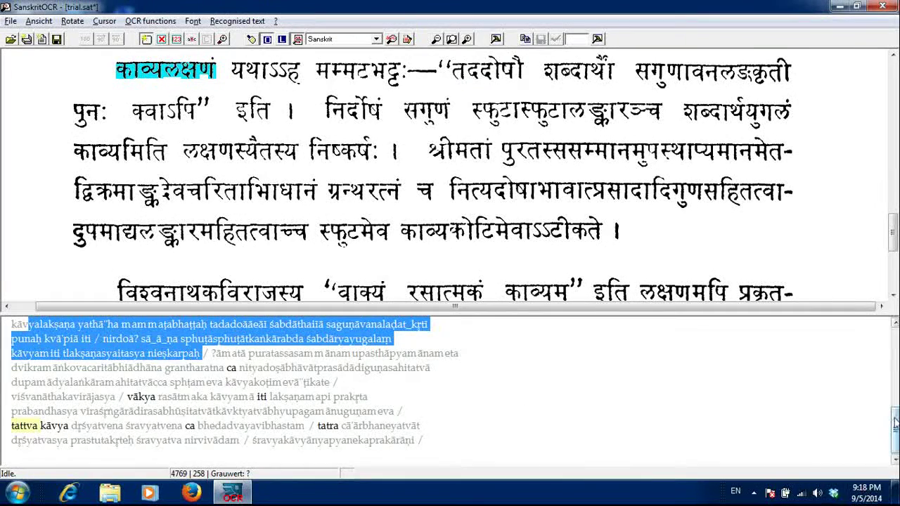
left_click_drag(895, 422, 880, 321)
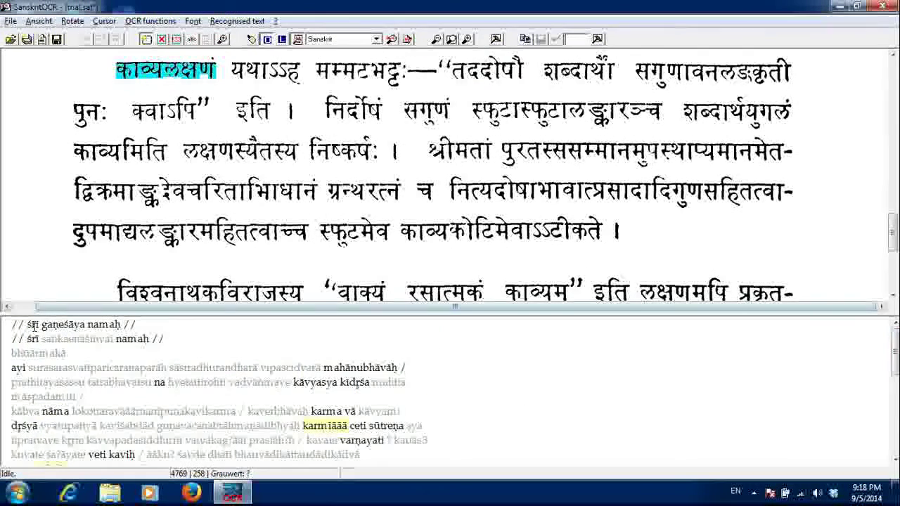
left_click(35, 324)
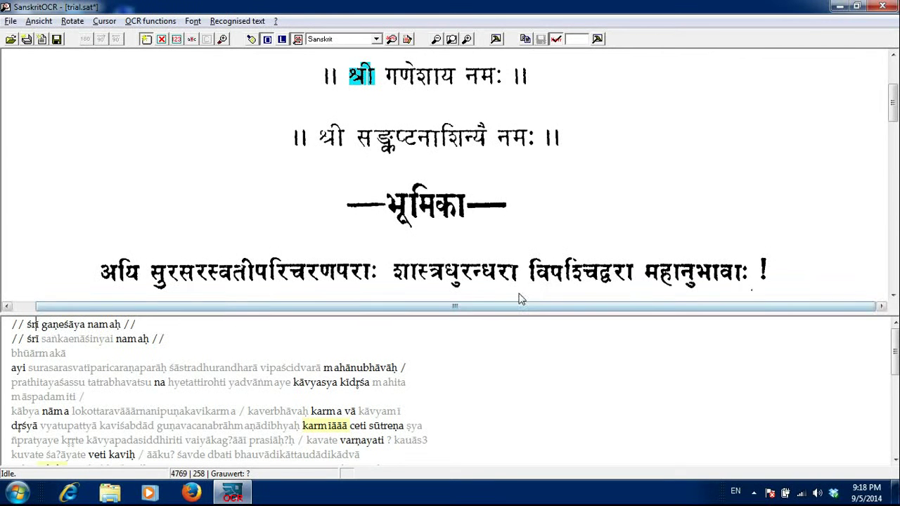
- Scroll the page image down to the भूमिका heading and locate yadvāṅmaye
left_click(894, 295)
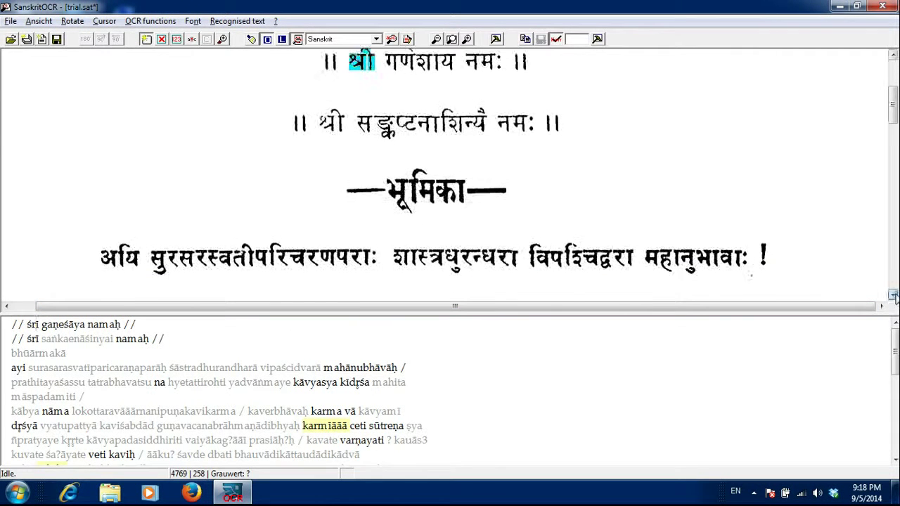
left_click(893, 295)
left_click(893, 296)
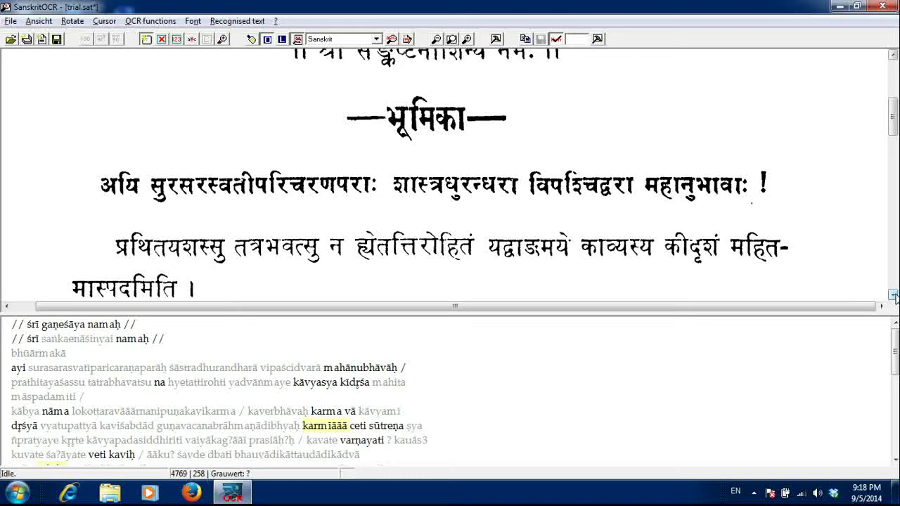
left_click(893, 296)
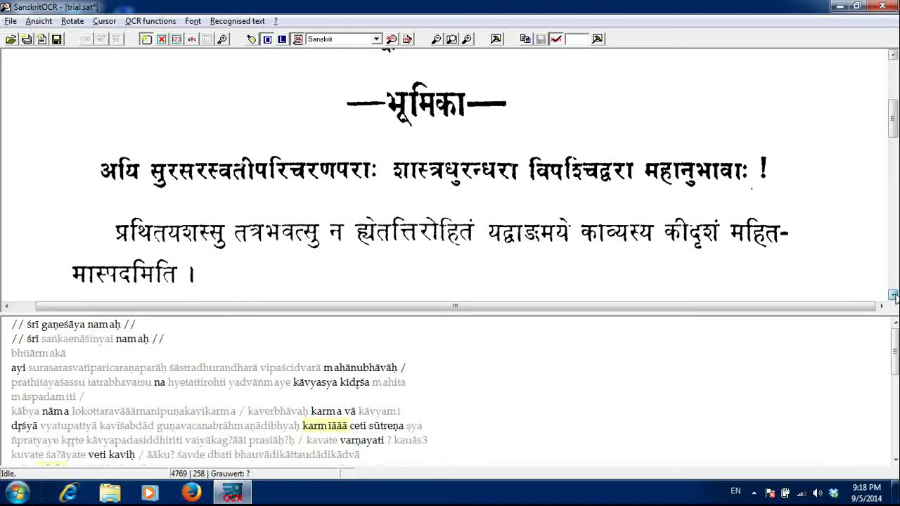
left_click(264, 382)
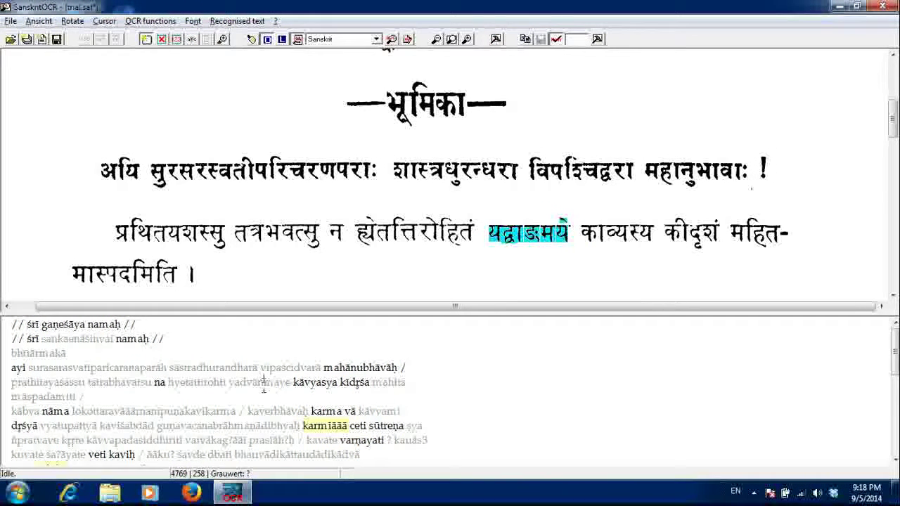
- Highlight yadvāṅmaye in the page image and scroll the image further down
left_click_drag(290, 381, 232, 388)
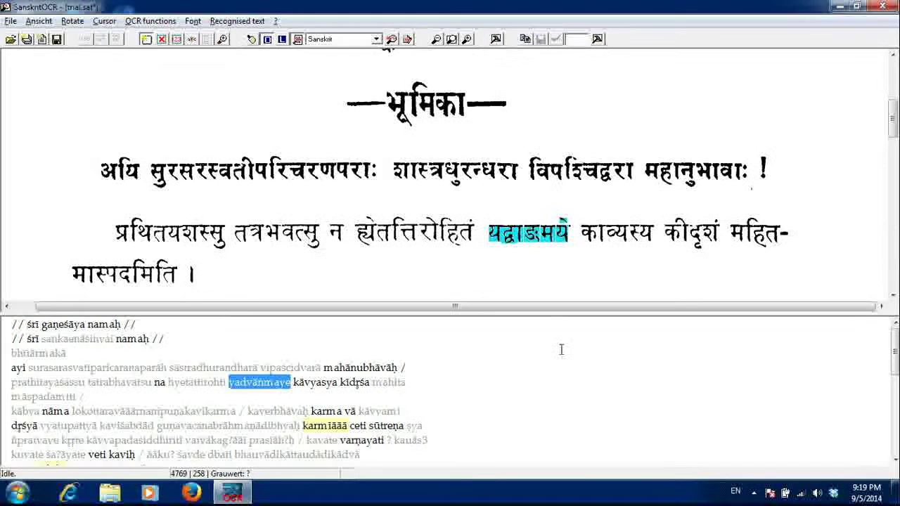
left_click_drag(895, 298, 895, 299)
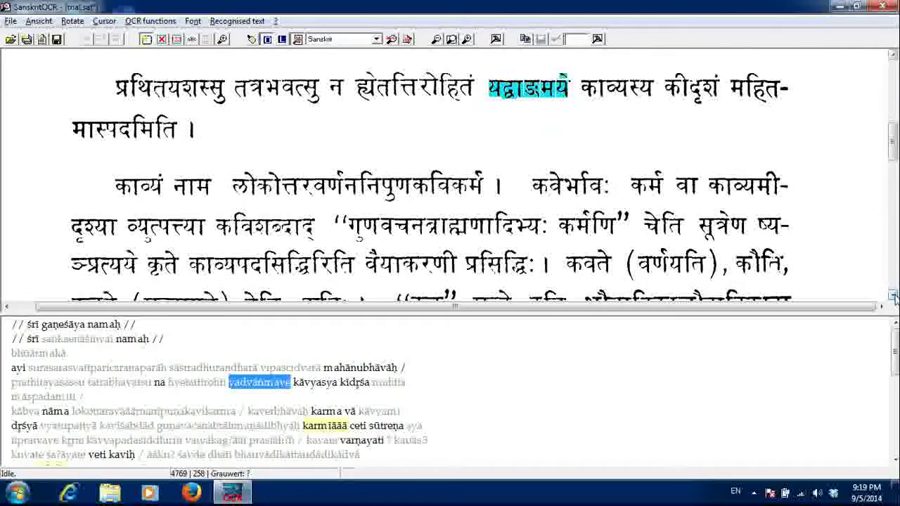
left_click(894, 298)
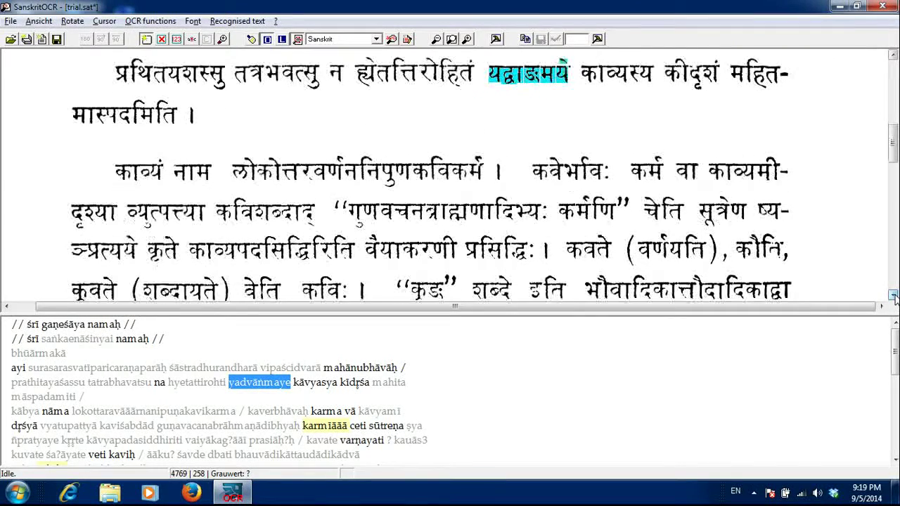
left_click(894, 299)
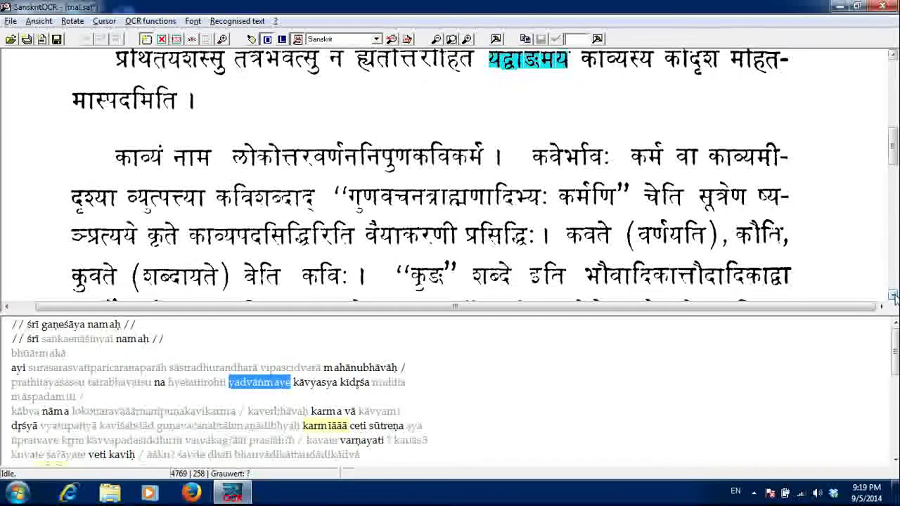
left_click(894, 298)
left_click(894, 298)
left_click(895, 298)
left_click(894, 298)
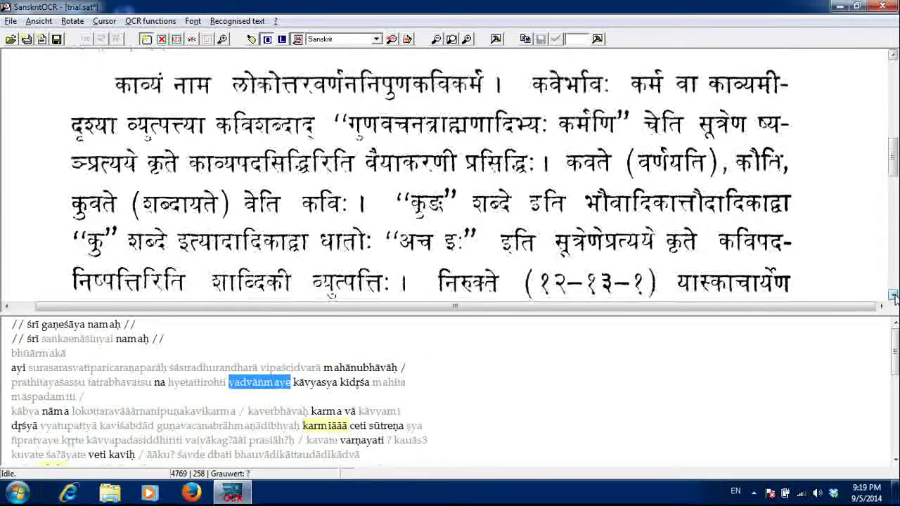
left_click(895, 299)
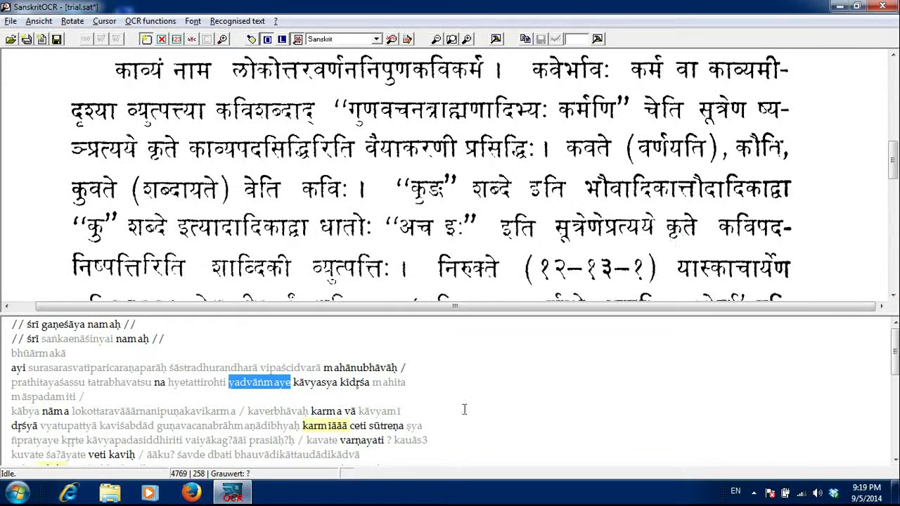
- Locate bhauvādikāttaudādikādvā and vrāte in the image, then return it to the page top
left_click(352, 453)
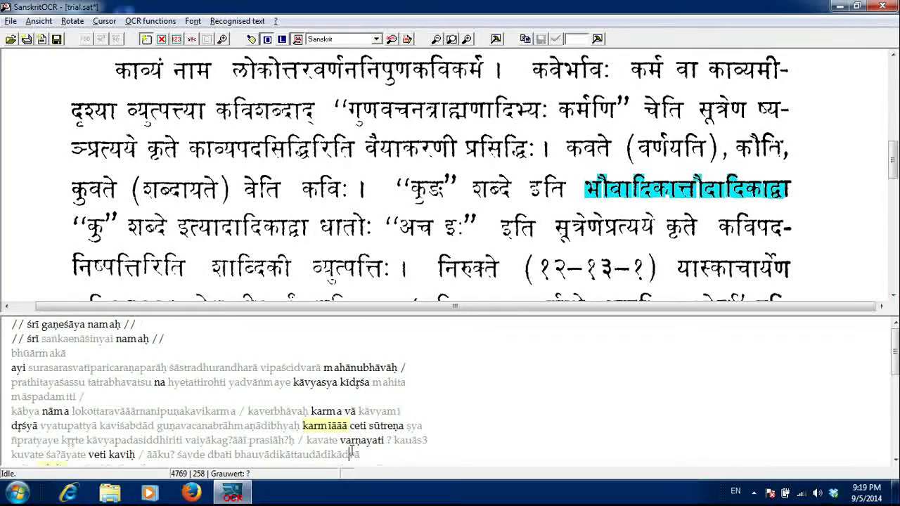
scroll(351, 454, "down", 3)
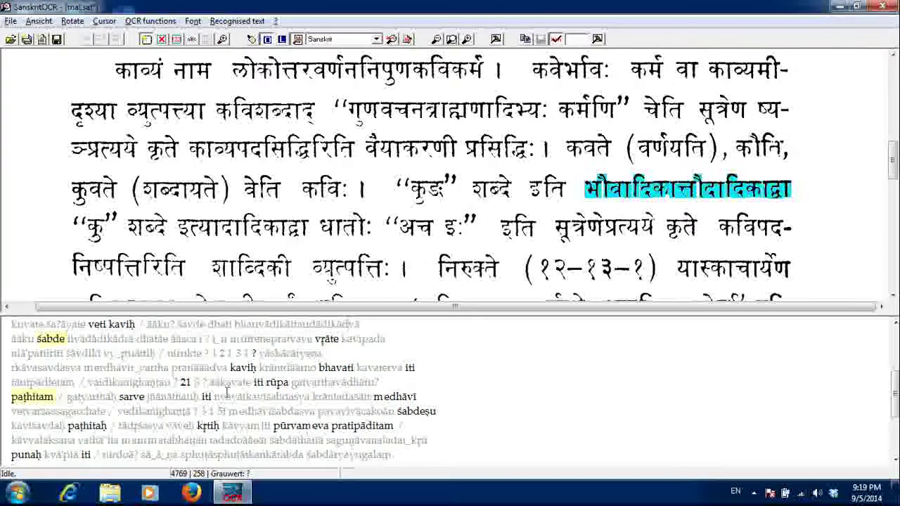
left_click(329, 339)
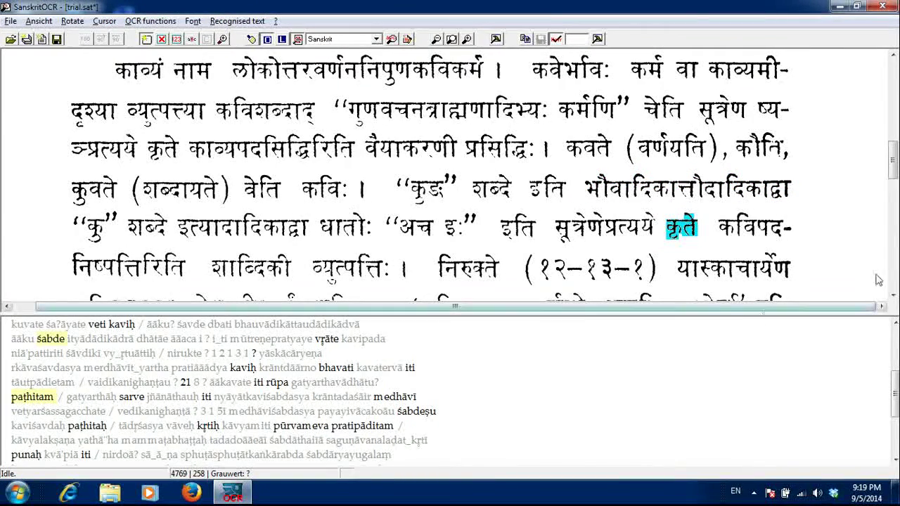
left_click_drag(891, 161, 885, 70)
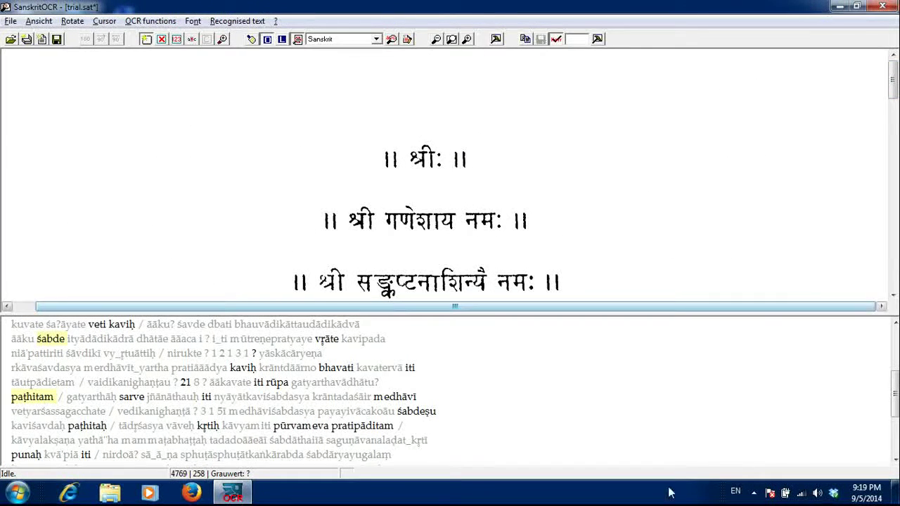
left_click(755, 493)
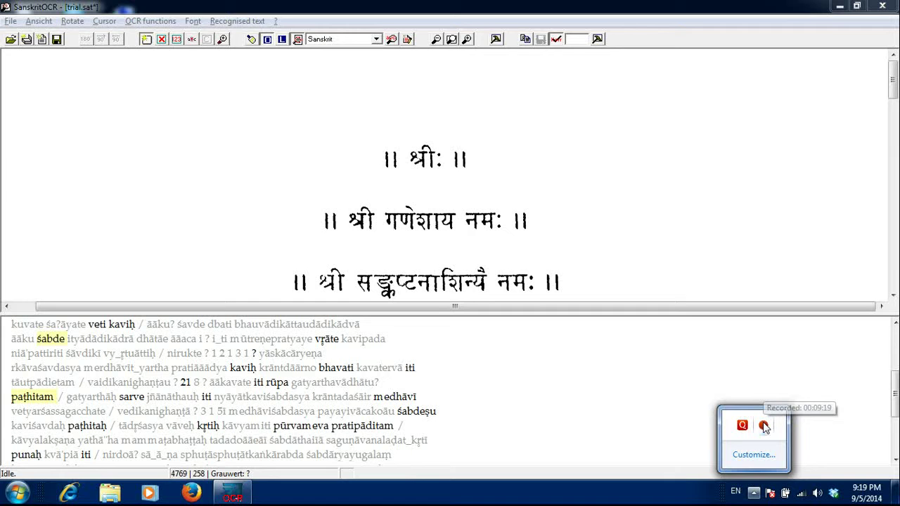